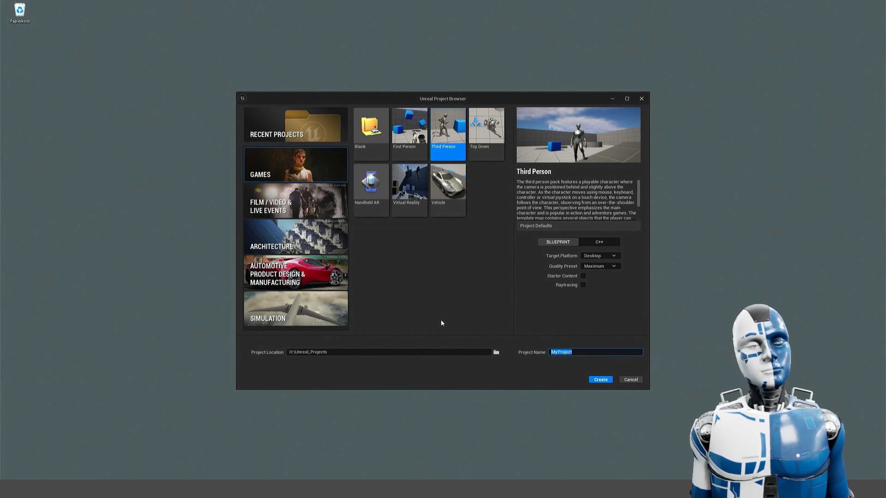
Create a Third Person Blueprint game project named EpicSkeleton.
text(EpicS)
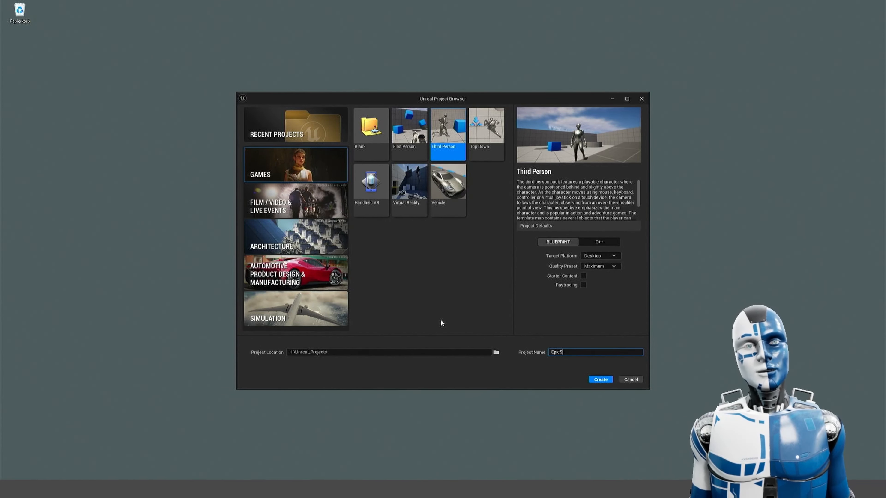
text(keleton)
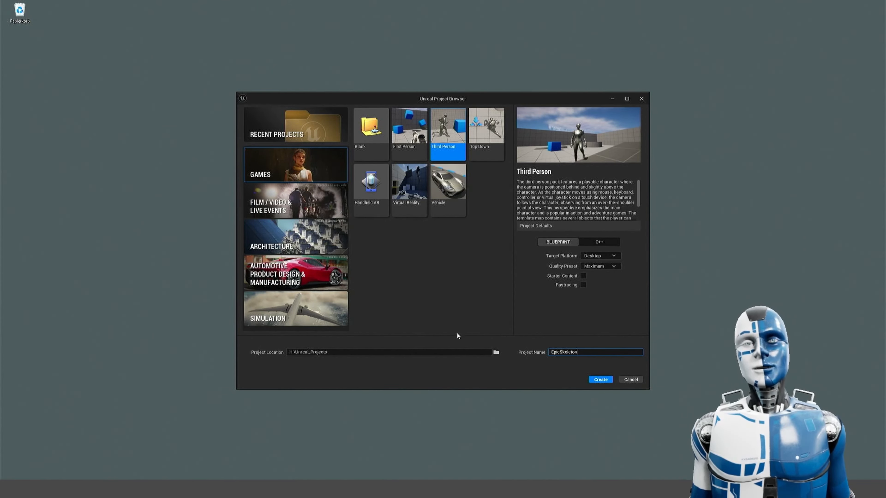
click(599, 381)
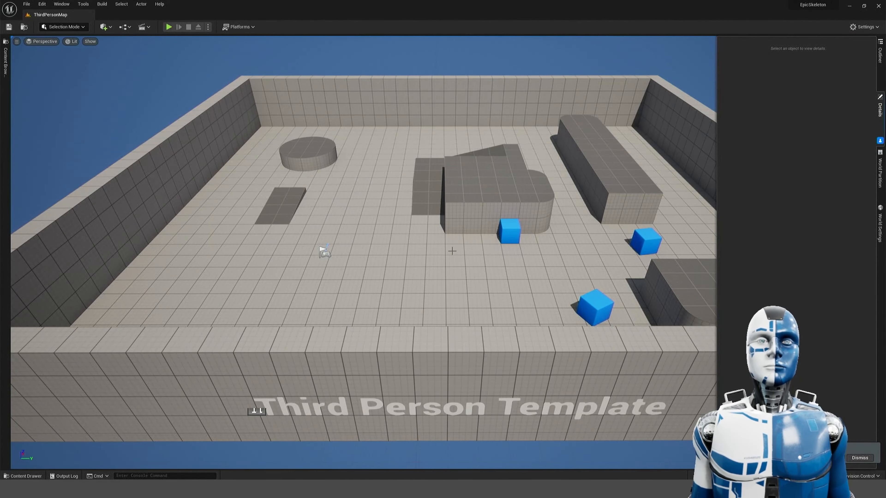
right_drag(420, 248, 456, 329)
key(w)
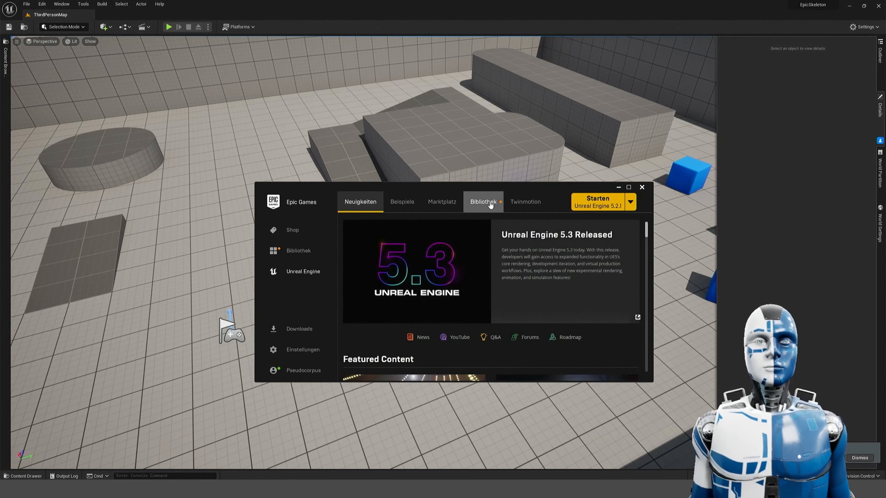
Switch to the Epic Games Launcher and search the Unreal Engine library's vault (Tresor) for "Basic".
click(484, 202)
drag(644, 230, 646, 381)
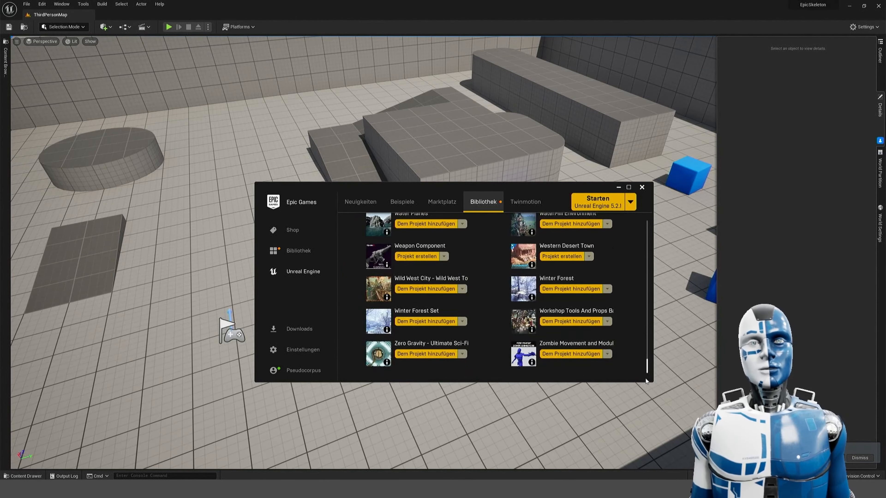
scroll(507, 297, up, 10)
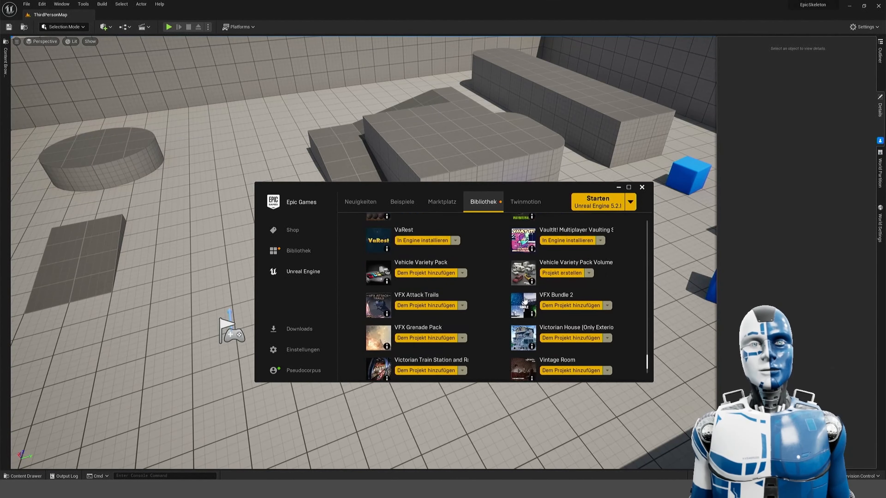
scroll(507, 297, up, 5)
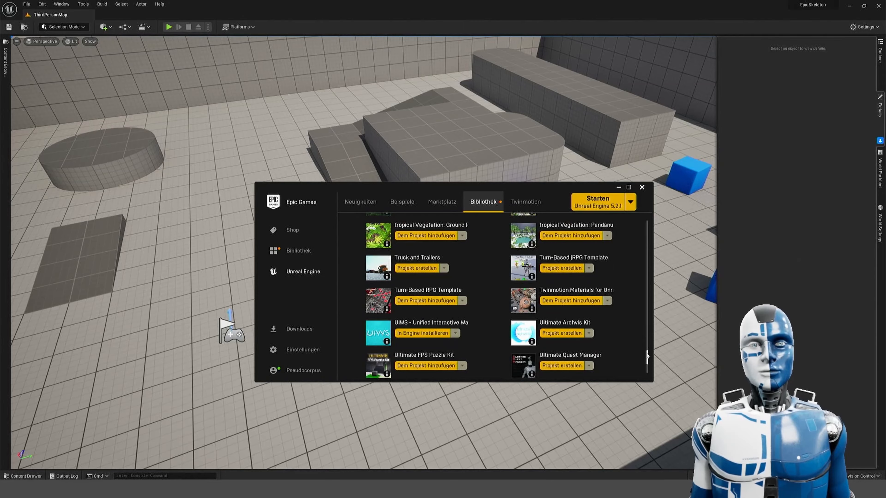
drag(646, 356, 648, 238)
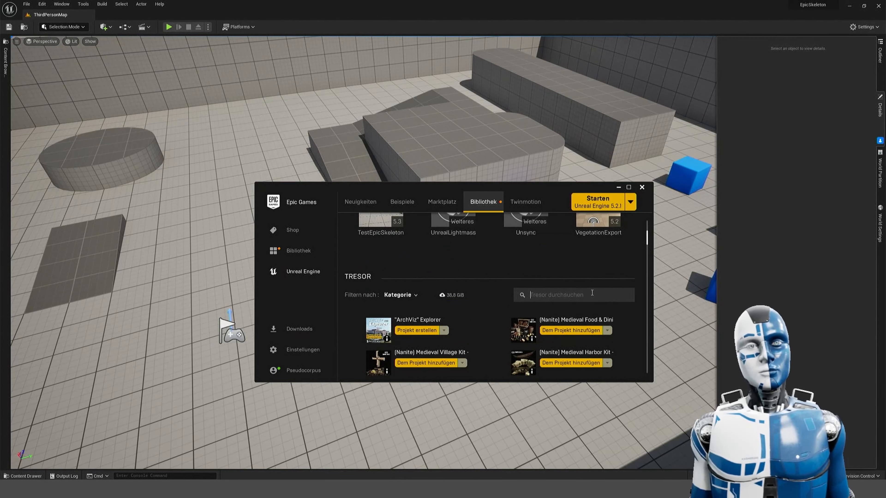
text(asic)
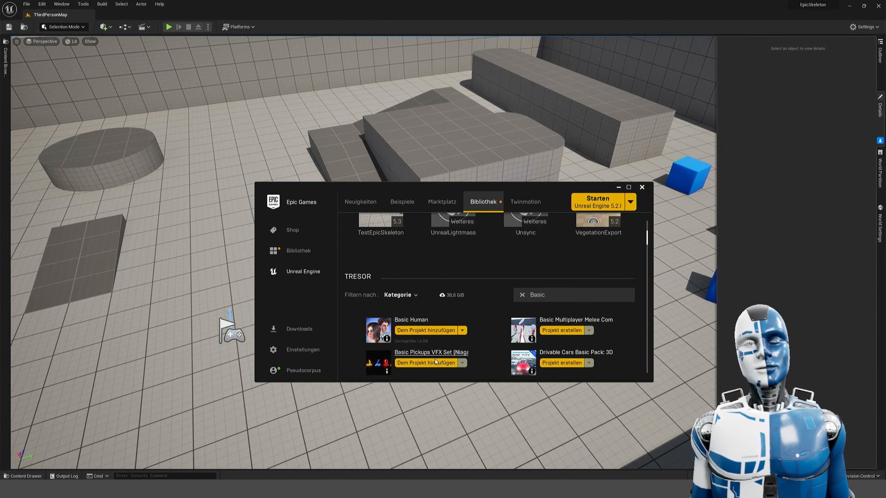
Add the Basic Human asset to the EpicSkeleton project, agreeing to overwrite its existing files.
click(445, 335)
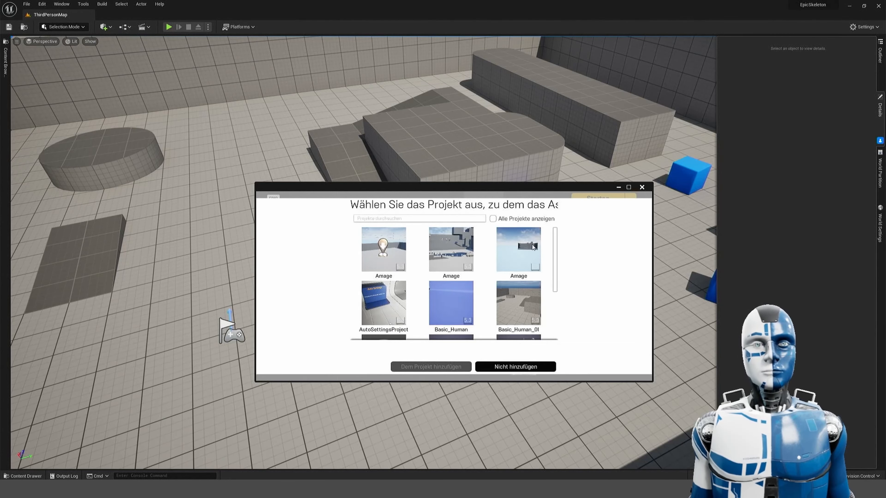
drag(554, 245, 555, 321)
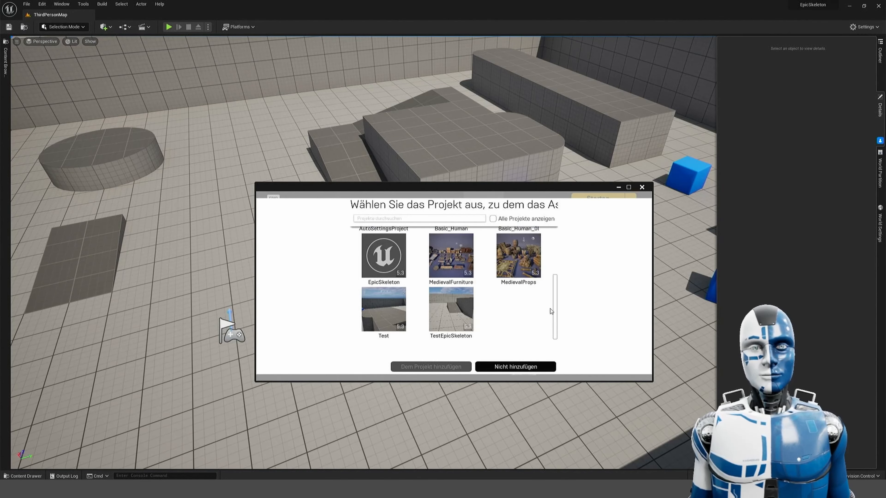
click(381, 265)
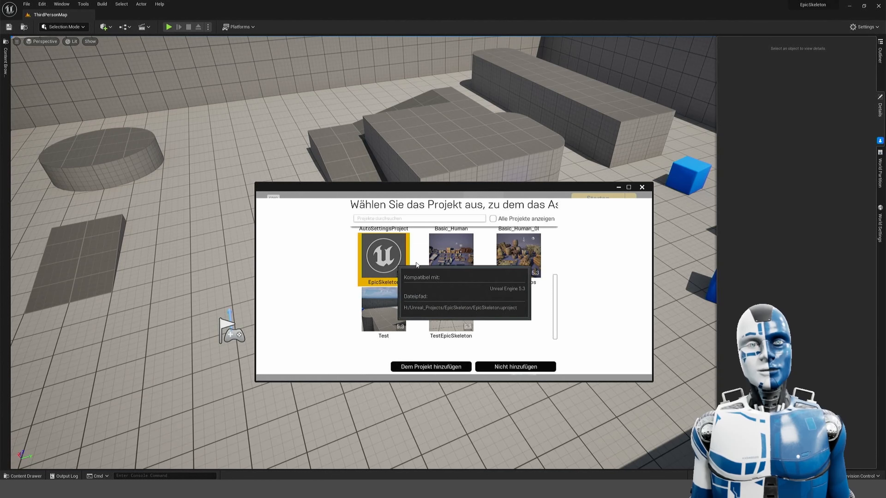
click(445, 371)
click(464, 305)
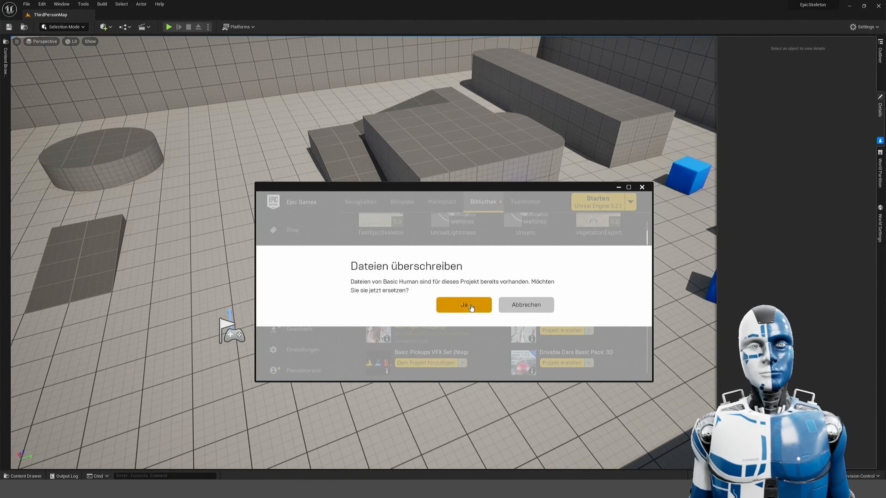
Switch back to the Unreal Editor and select the Basic_Human folder in the project's content.
drag(527, 192, 523, 171)
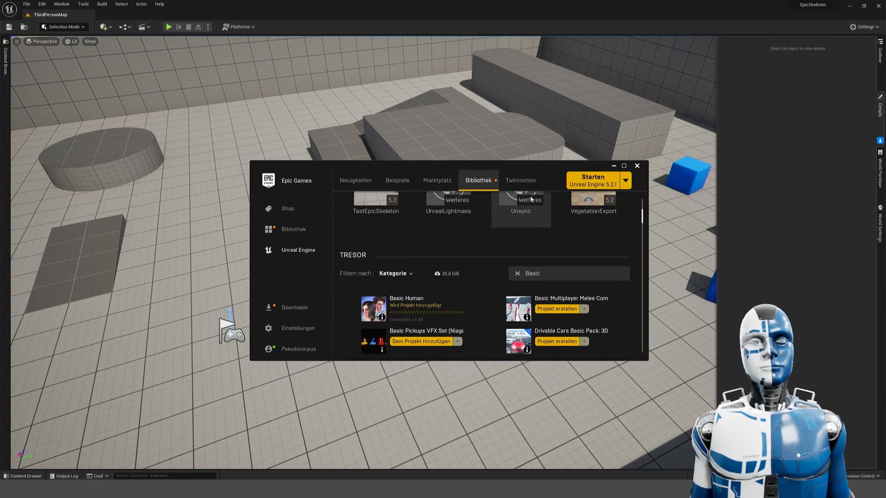
click(550, 3)
right_drag(279, 244, 297, 258)
key(ctrl+space)
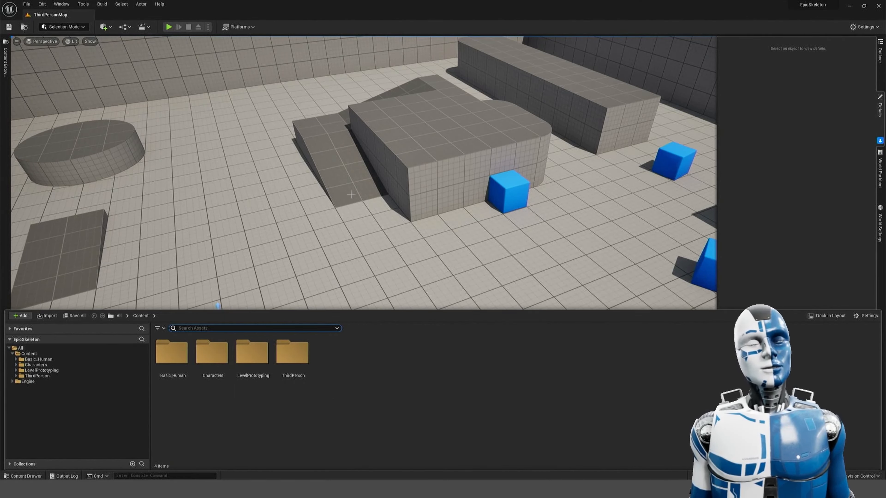
click(174, 358)
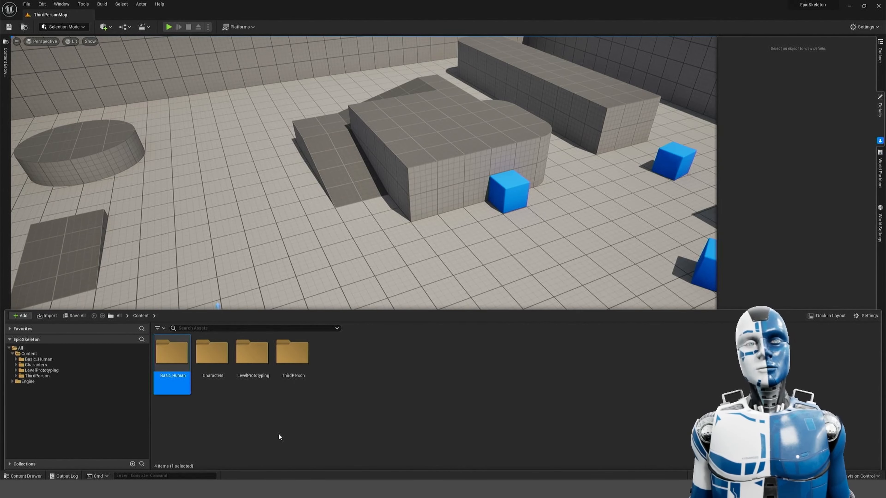
Play-test the level with the default mannequin by running up the ramp, jumping and moving around, and end the play session.
right_drag(336, 220, 346, 217)
key(w)
key(alt+p)
key(w)
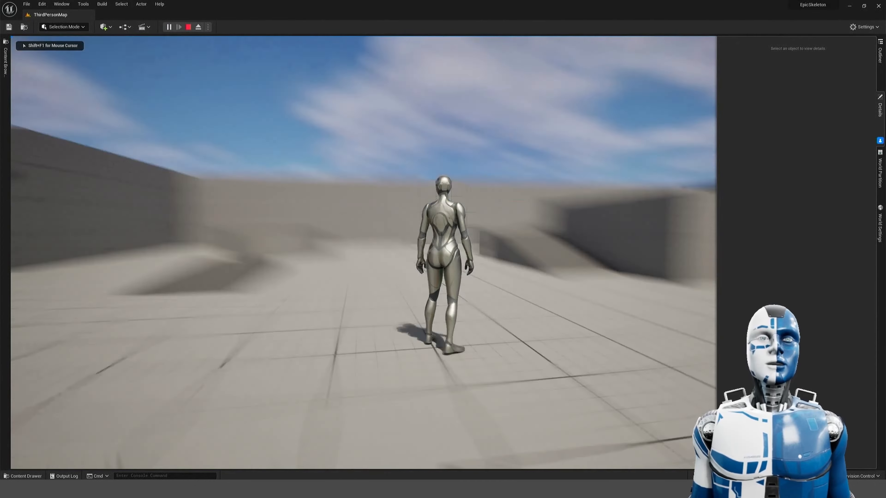
key(w)
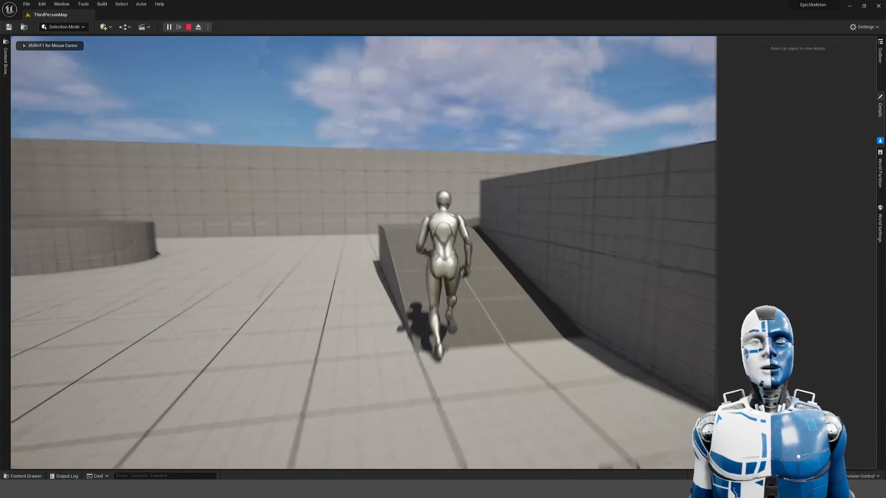
key(w)
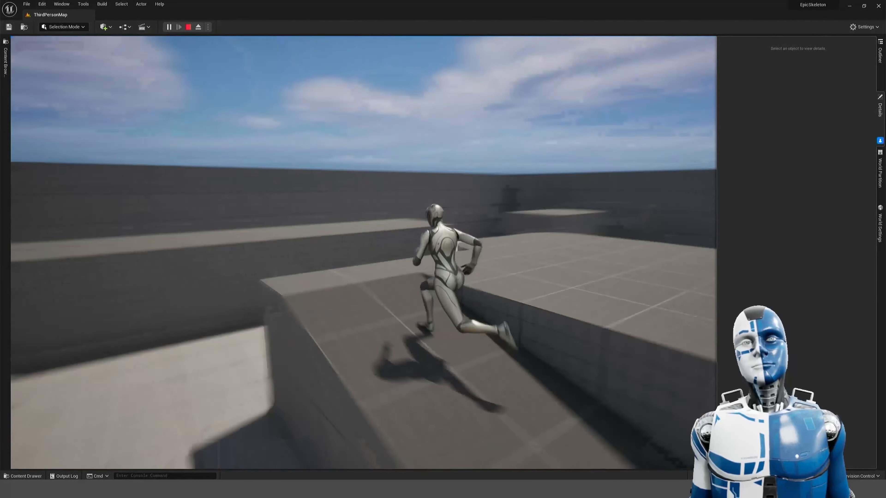
key(w)
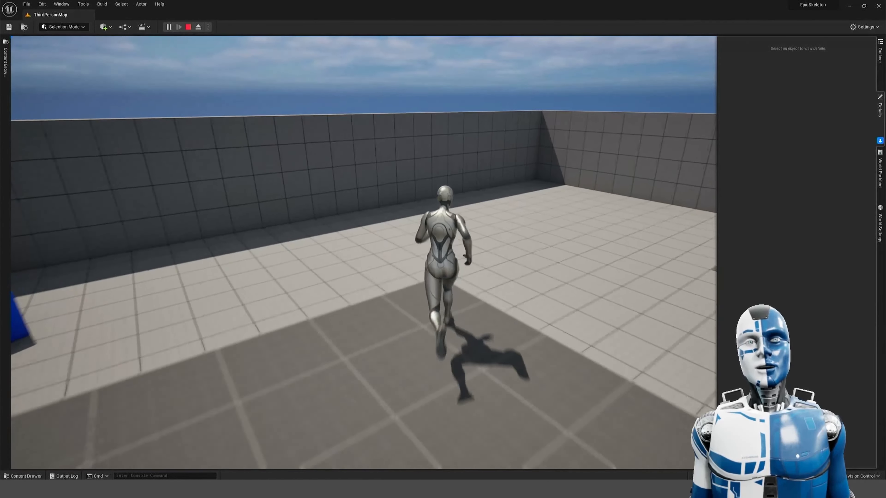
key(space)
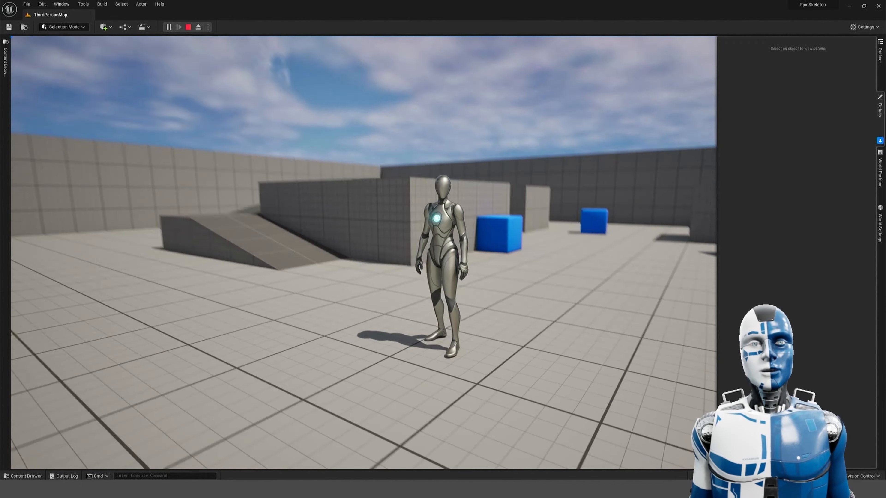
key(d)
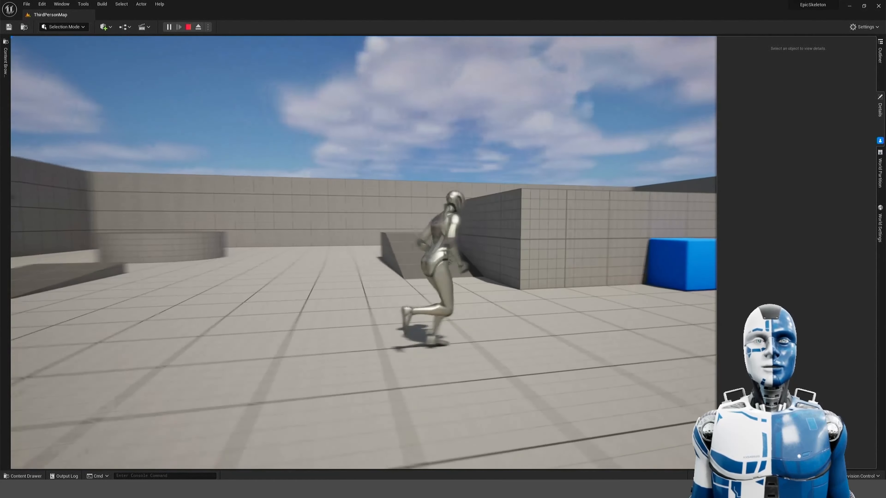
key(s)
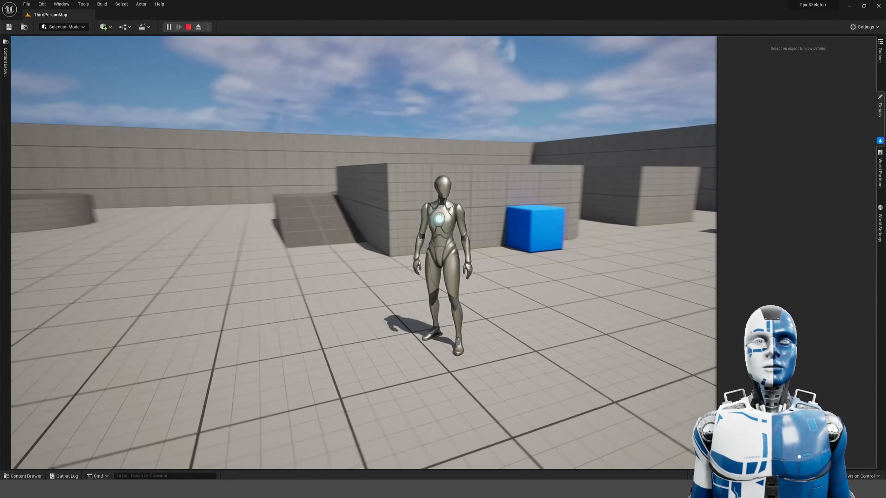
key(Escape)
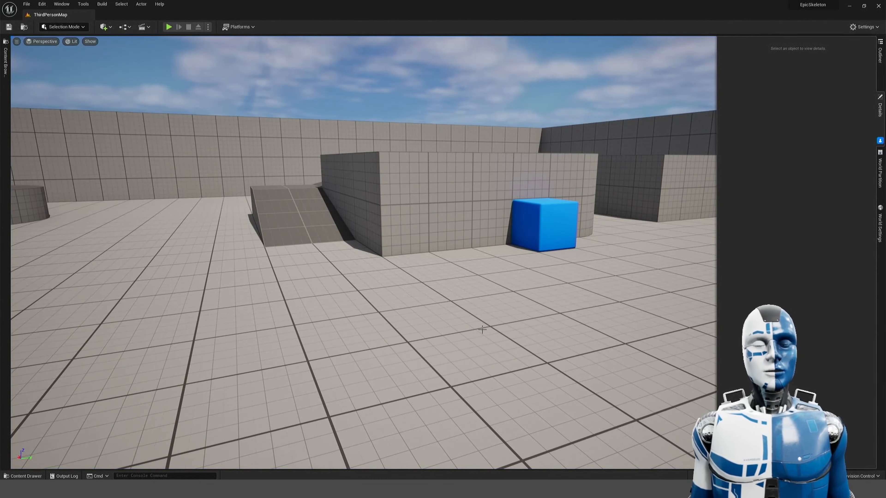
Open the BP_ThirdPersonCharacter blueprint from the project's ThirdPerson/Blueprints folder.
key(ctrl+space)
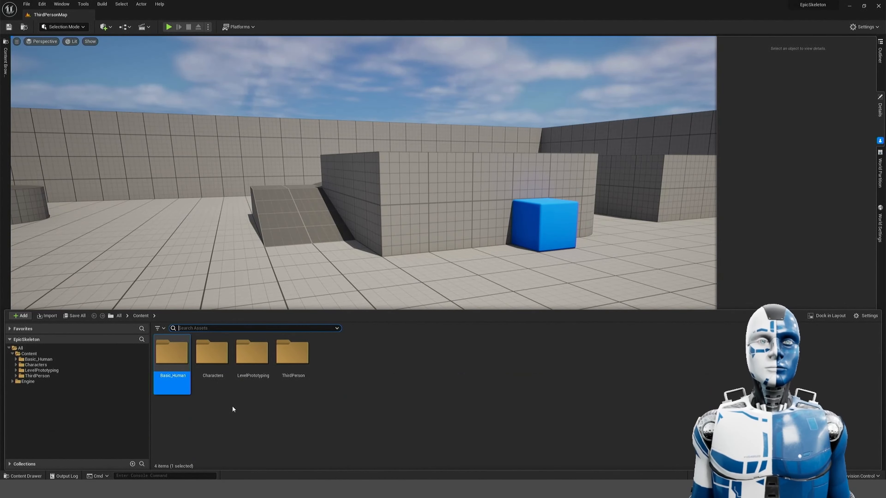
double_click(292, 358)
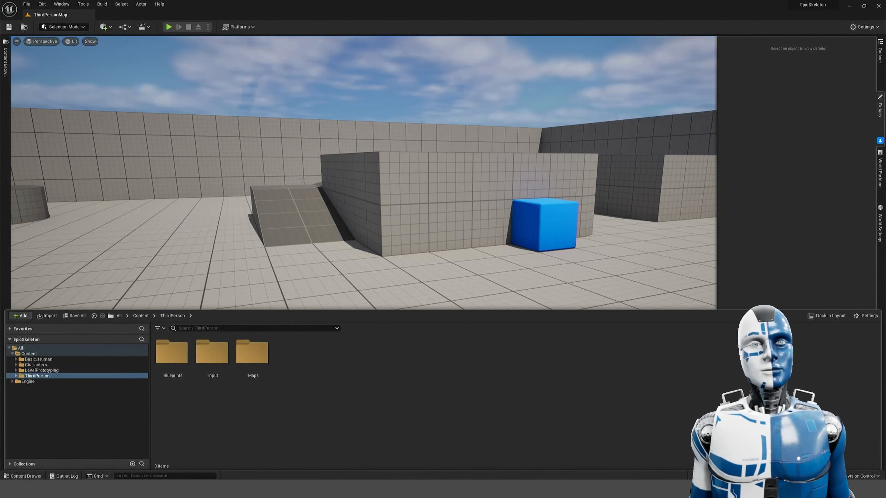
double_click(173, 354)
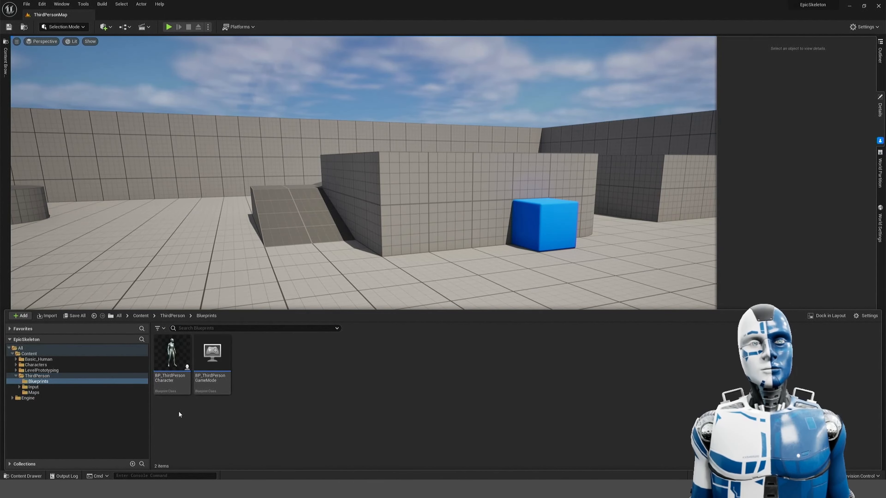
click(172, 375)
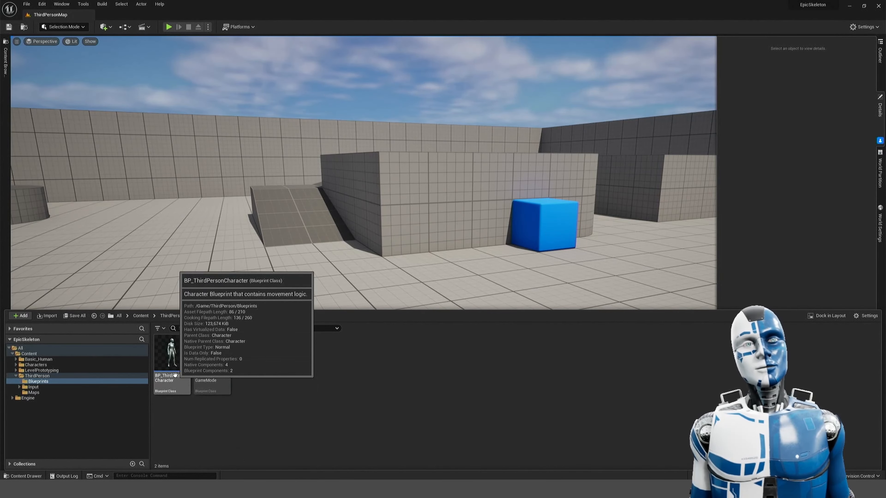
double_click(182, 363)
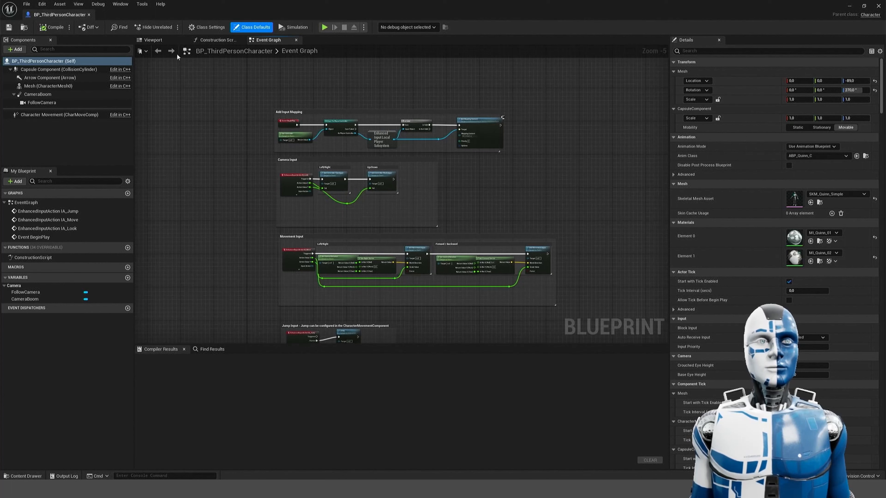
Show the character in the blueprint's 3D viewport and frame its whole body from the front.
click(161, 40)
mouse_move(201, 64)
right_down()
mouse_move(181, 67)
mouse_move(203, 80)
right_up()
key(w)
scroll(182, 66, down, 5)
key(d)
key(s)
right_drag(342, 138, 328, 123)
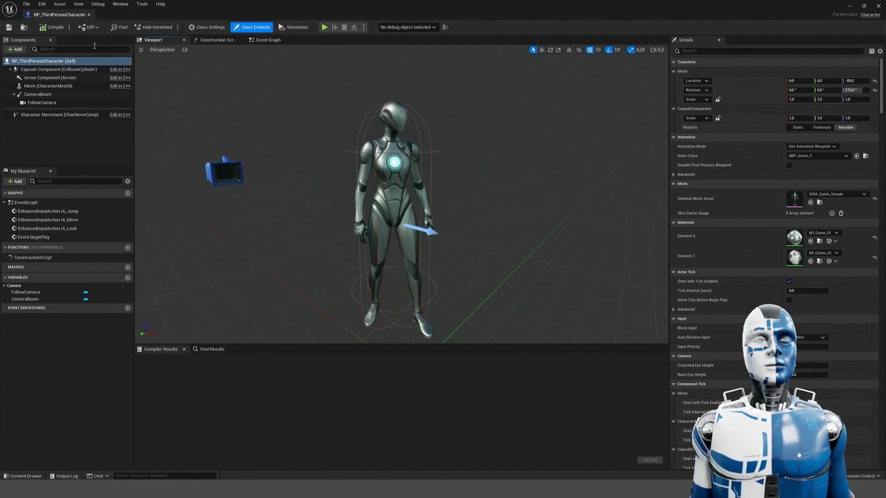
Reparent the BP_ThirdPersonCharacter blueprint to the BP_Char_Base class.
click(27, 4)
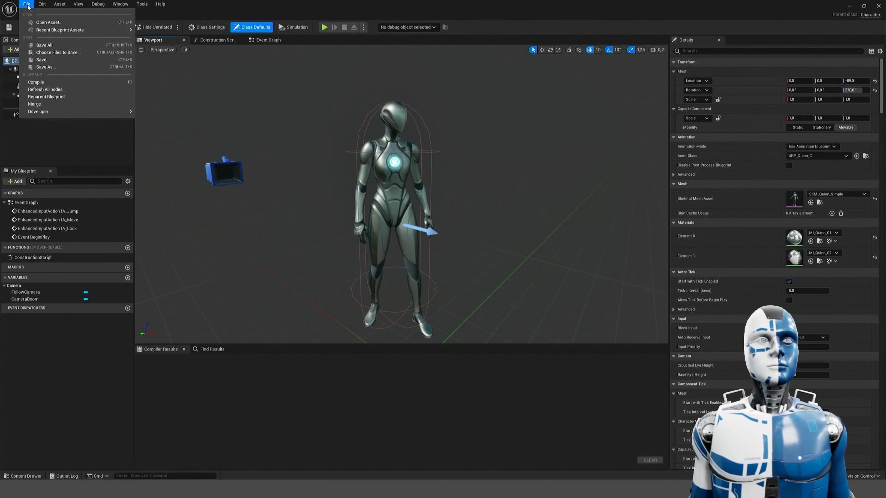
click(64, 98)
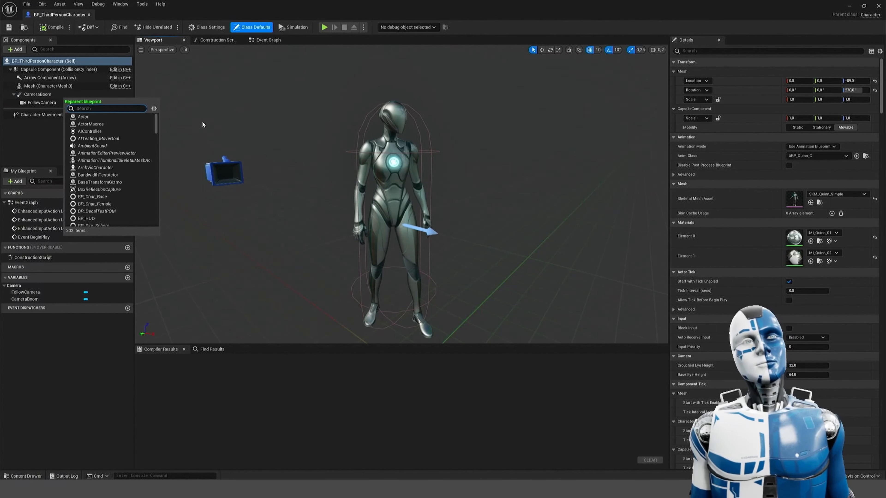
text(BP)
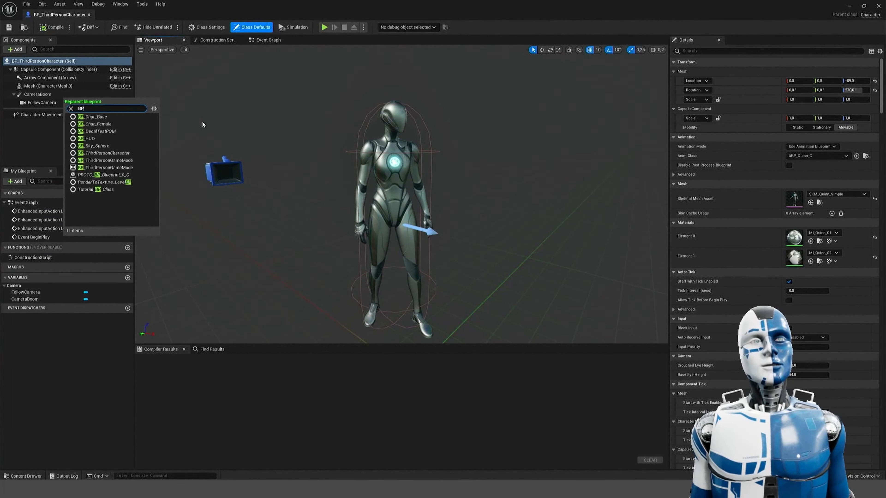
click(100, 117)
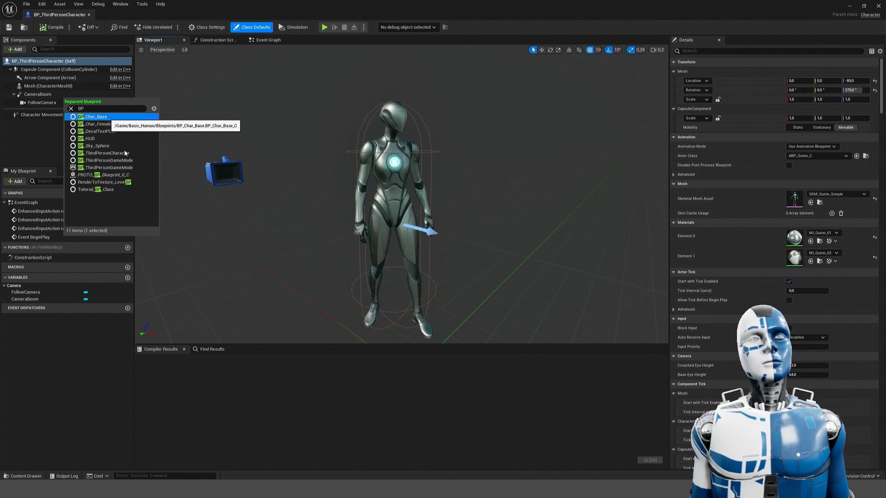
key(Return)
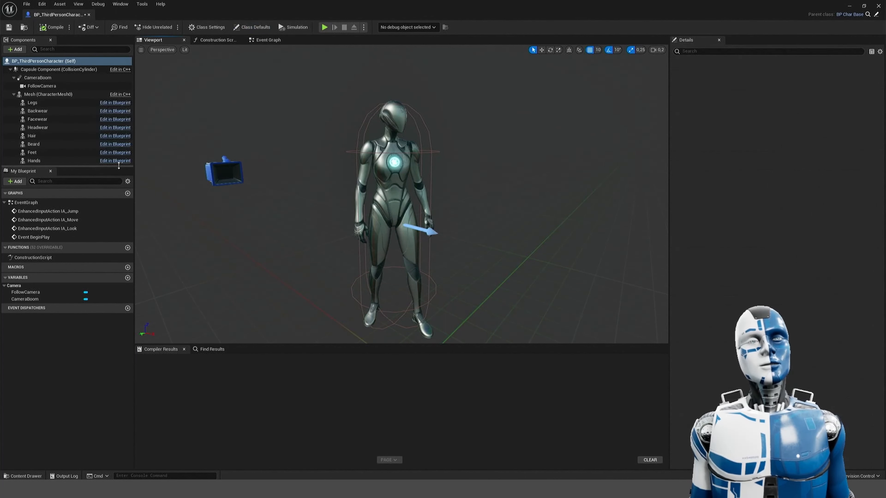
Examine the reparented character's body meshes against the mannequin in the 3D viewport, up close and from several angles.
right_drag(493, 188, 424, 185)
scroll(494, 188, down, 1)
key(w)
scroll(492, 180, up, 4)
key(a)
key(w)
key(d)
scroll(524, 177, down, 1)
key(d)
key(d)
key(s)
scroll(424, 173, up, 1)
key(w)
key(s)
key(w)
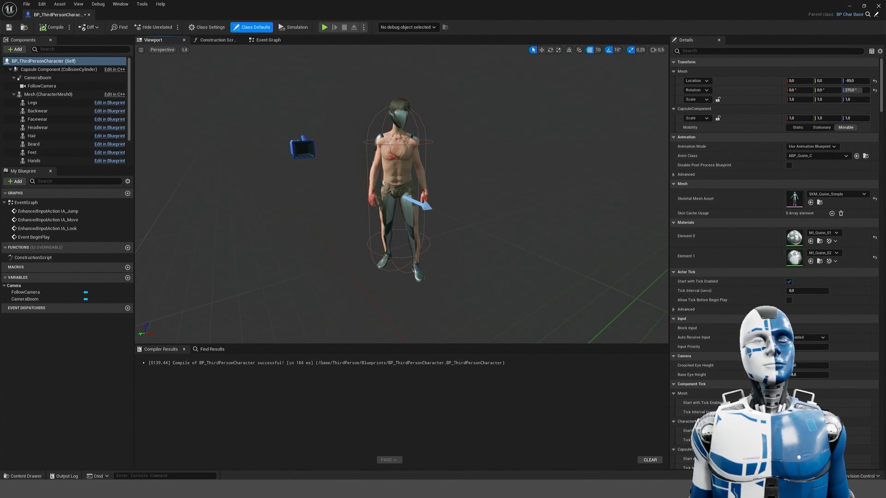
key(w)
right_drag(279, 124, 267, 119)
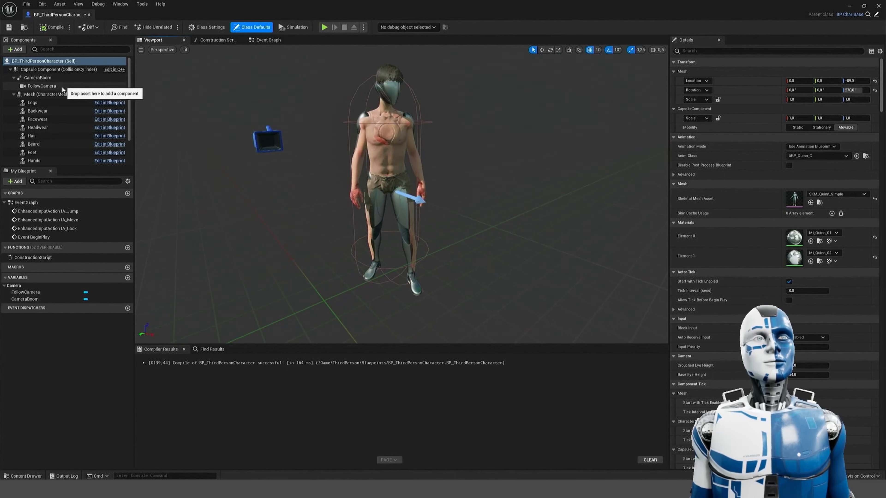
Set the skeletal mesh asset of the character's main Mesh component to SKM_Male_Head.
click(42, 95)
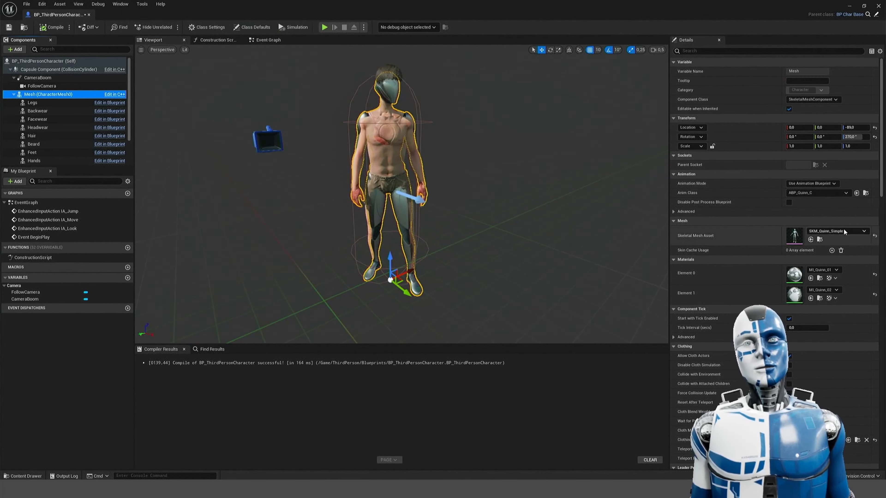
click(845, 233)
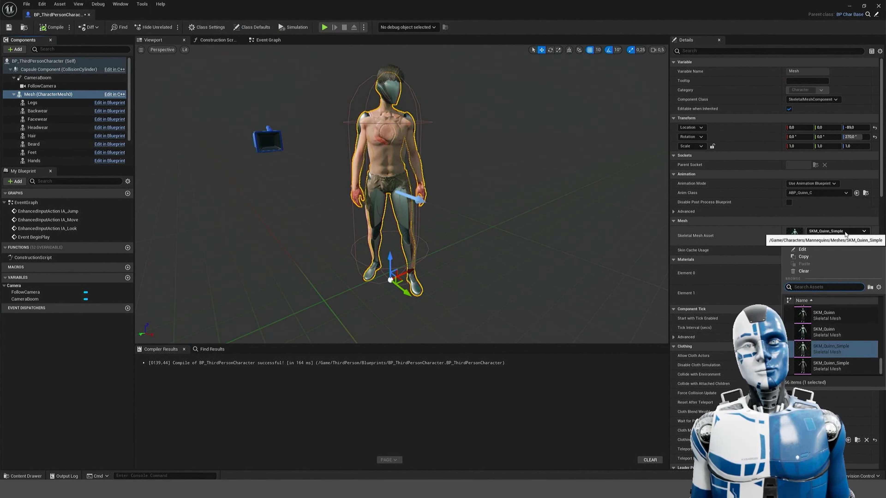
text(male head)
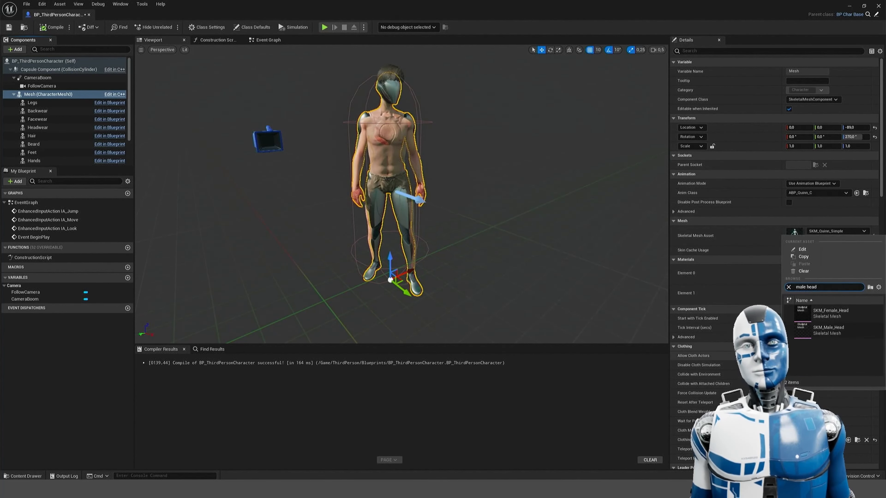
click(837, 330)
Examine the assembled male character, including the head and body, from several angles in the viewport.
right_drag(562, 163, 456, 130)
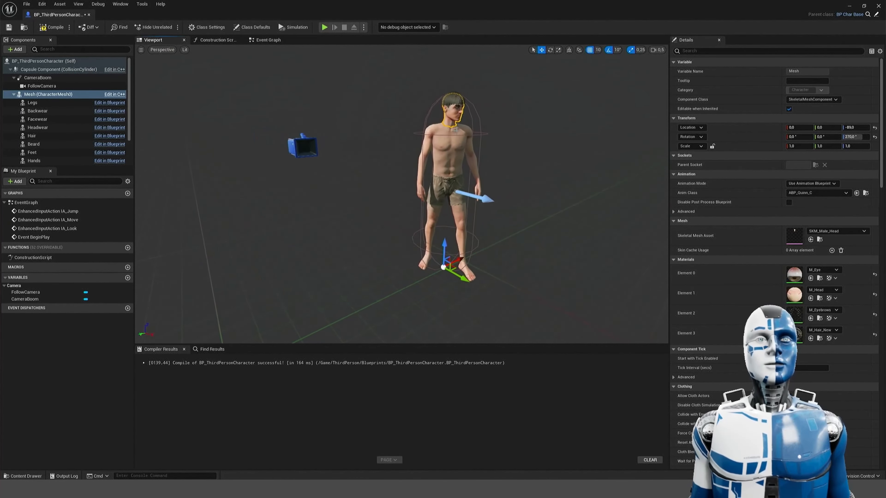
key(f)
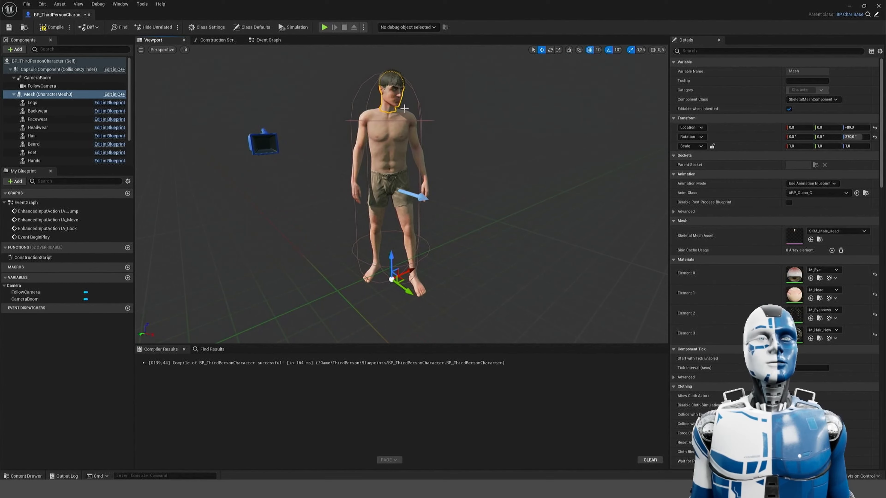
key(w)
right_drag(404, 109, 261, 108)
scroll(405, 109, down, 2)
key(s)
key(d)
key(w)
key(d)
key(s)
key(w)
key(d)
scroll(407, 104, up, 3)
key(s)
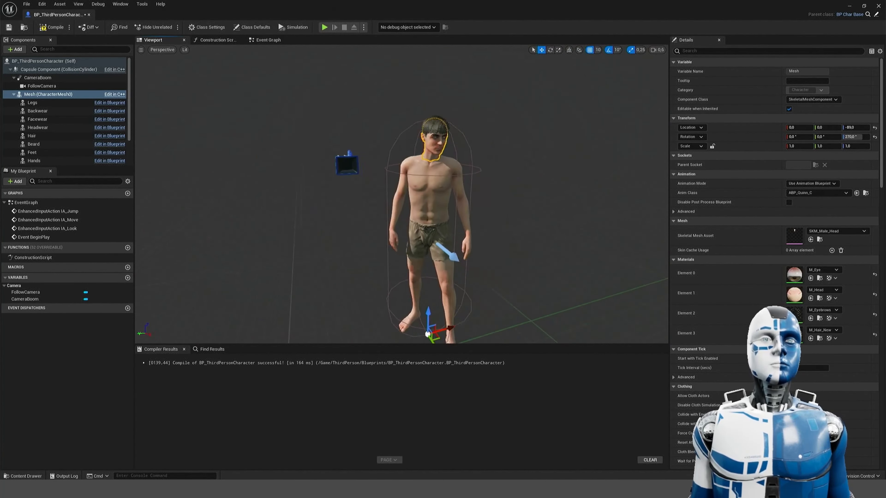
Compile and save the BP_ThirdPersonCharacter blueprint and close its editor.
click(51, 26)
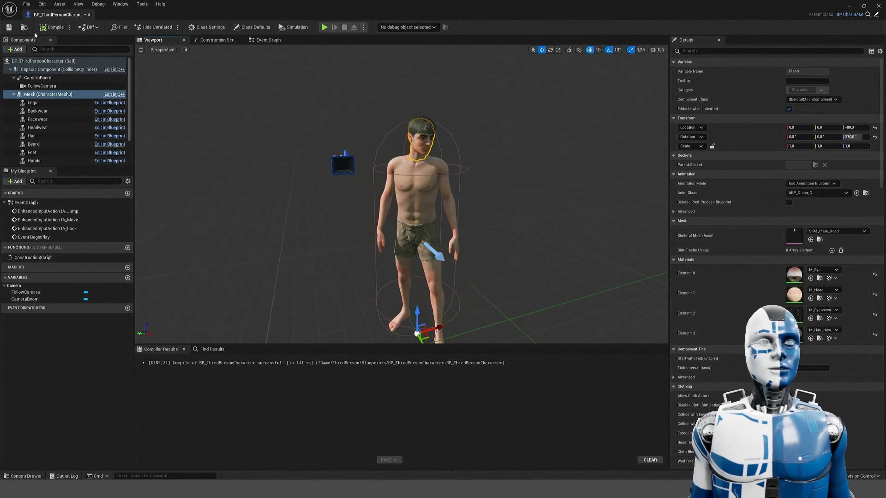
click(10, 27)
key(w)
right_drag(304, 124, 295, 103)
scroll(305, 124, down, 3)
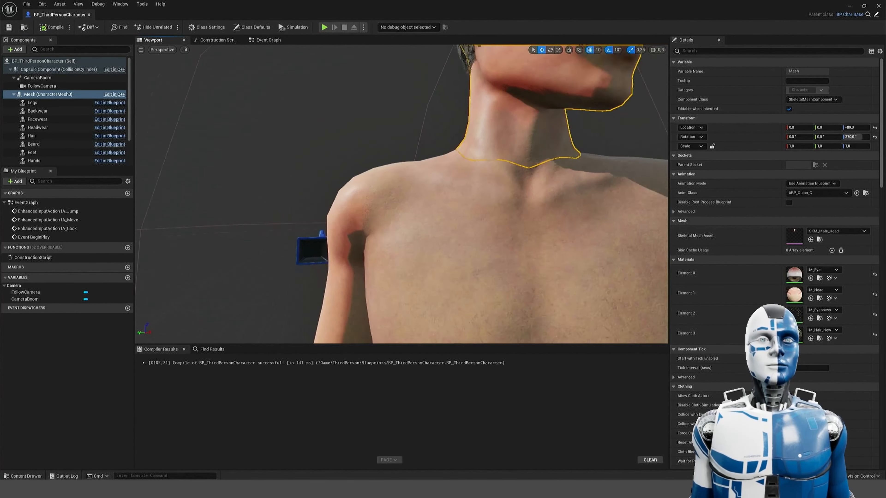
key(s)
mouse_move(372, 137)
right_down()
mouse_move(384, 139)
mouse_move(372, 137)
right_up()
scroll(372, 137, up, 3)
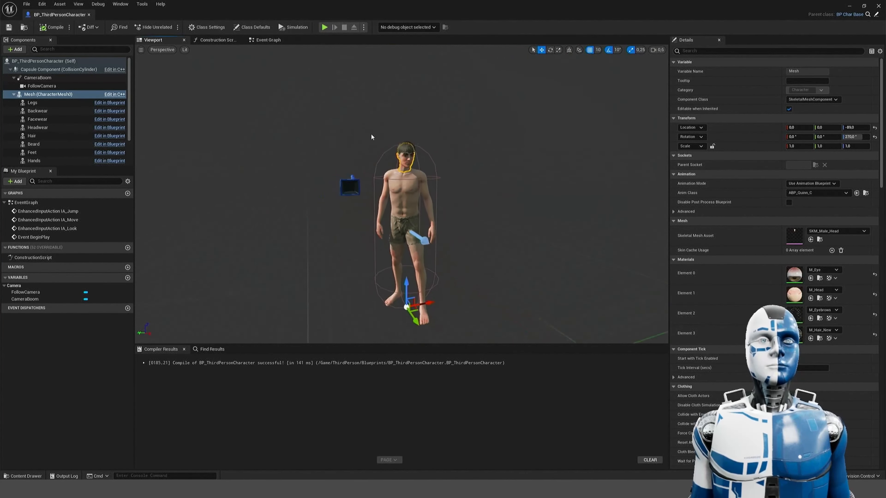
click(89, 14)
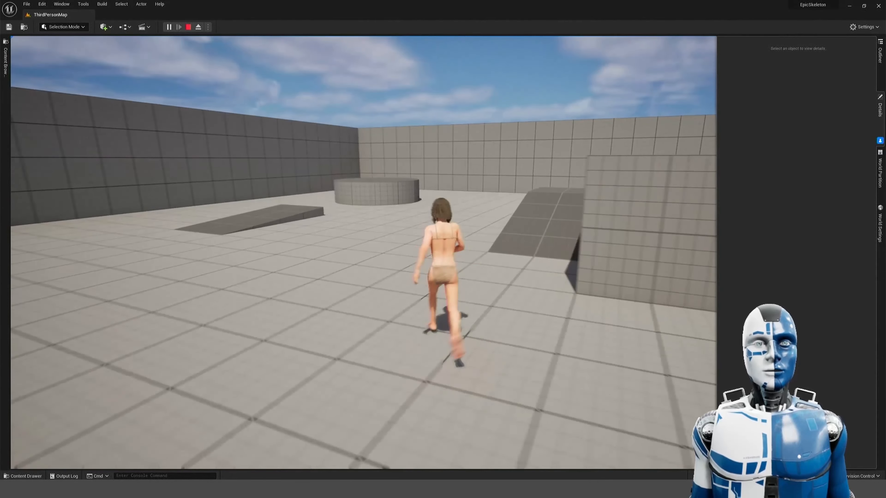
Play-test the Basic Human character by switching its hairstyle and running around the level, and end the play session.
key(s)
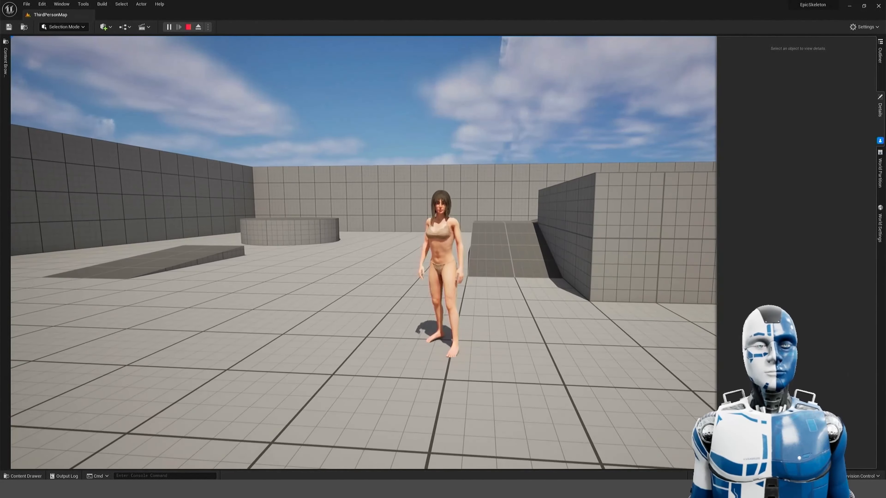
key(h)
key(h)
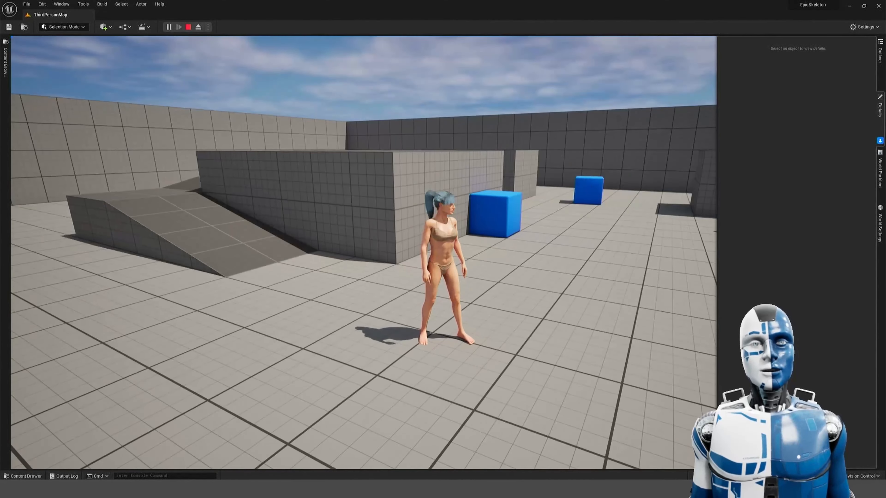
key(w)
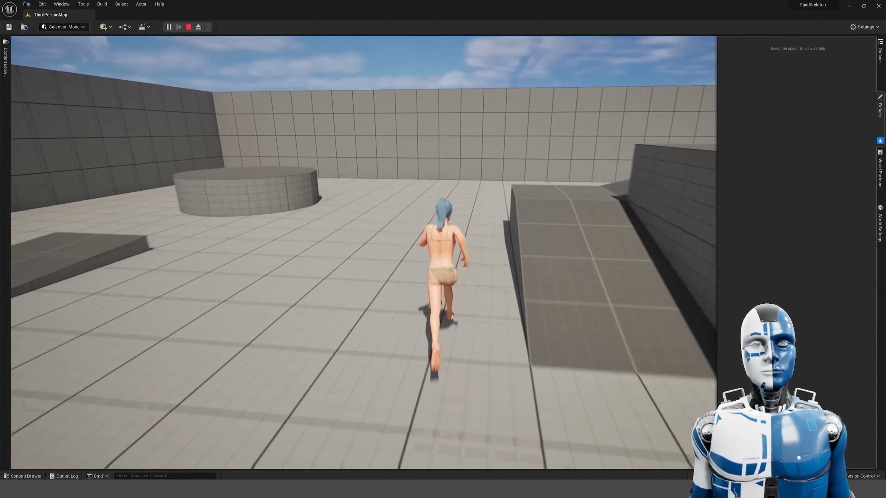
key(d)
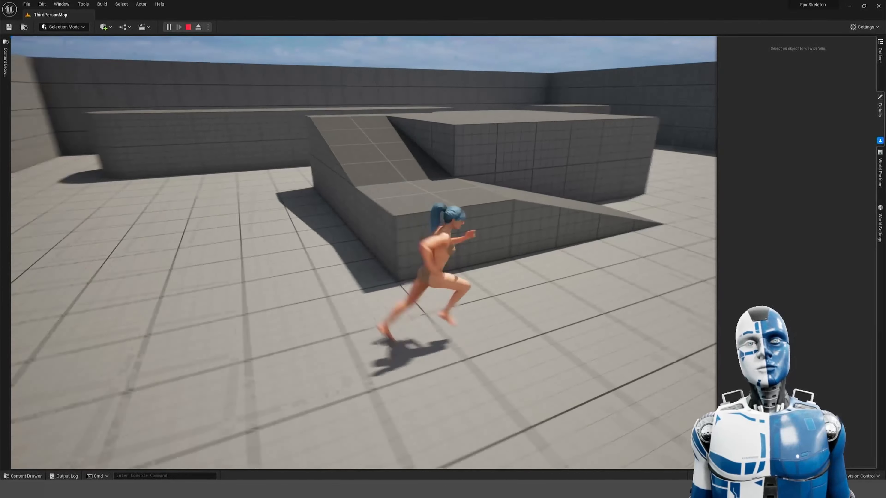
key(s)
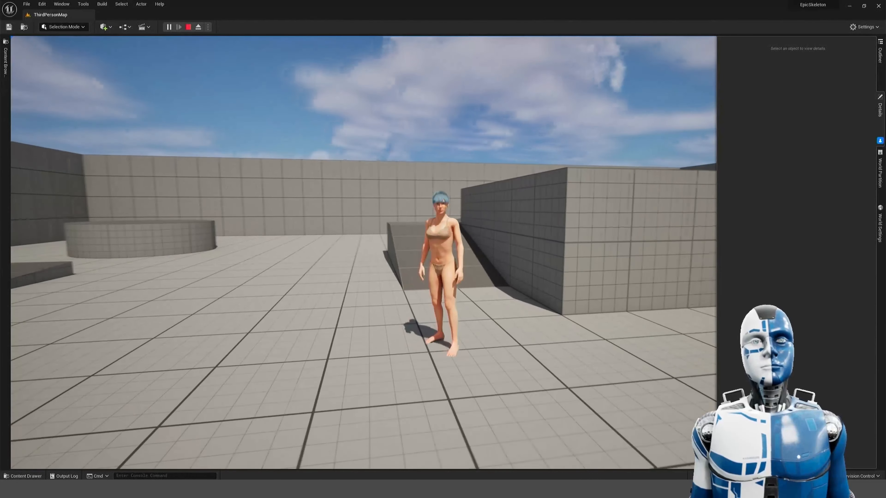
key(d)
key(Escape)
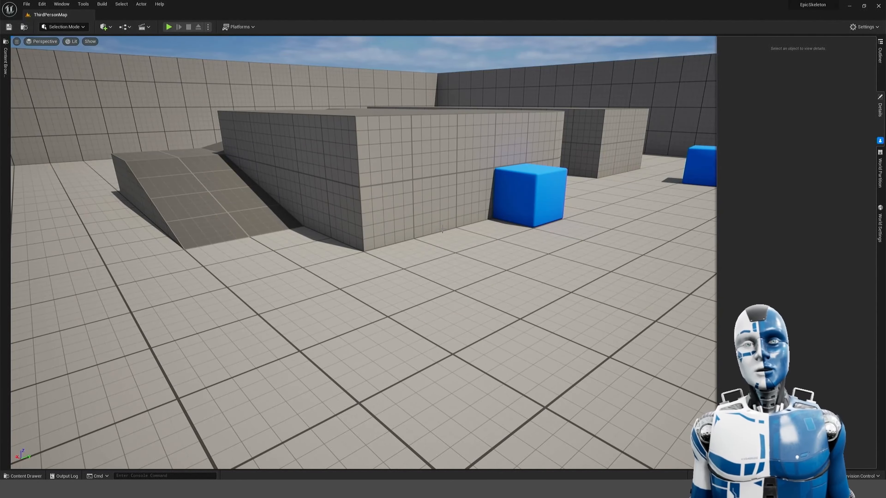
Open the Basic_Human/Meshes folder in the project content.
key(ctrl+space)
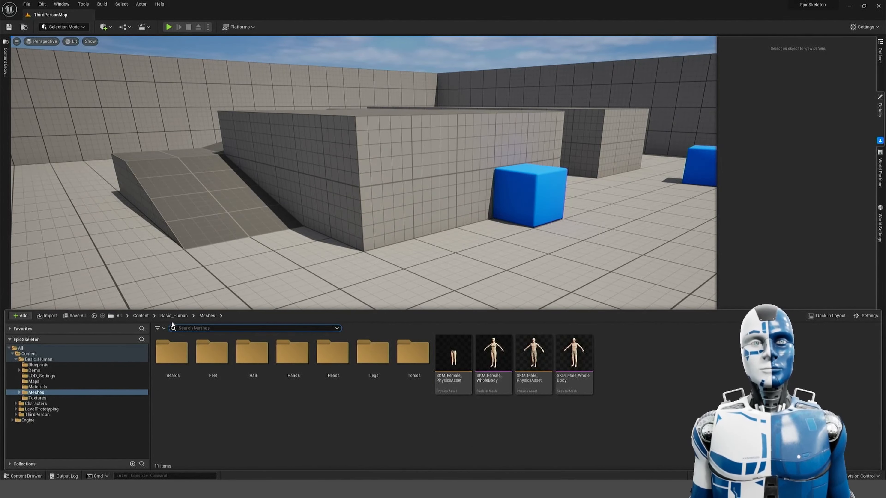
click(146, 314)
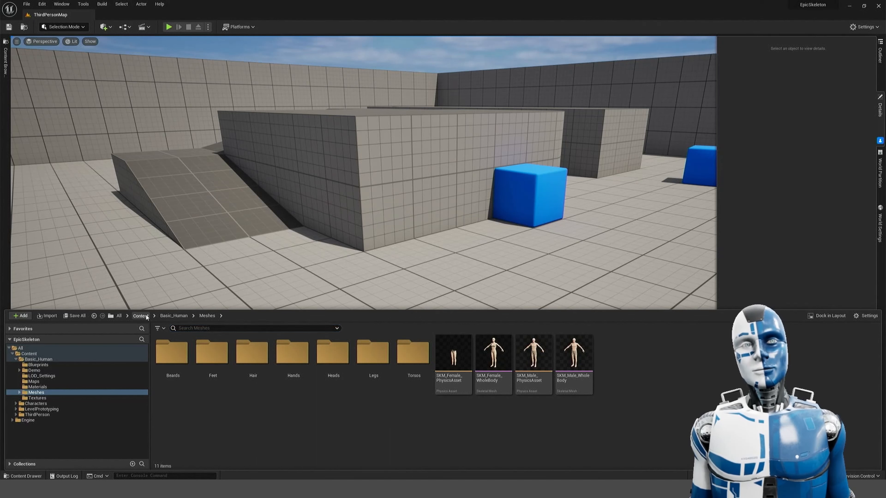
double_click(179, 363)
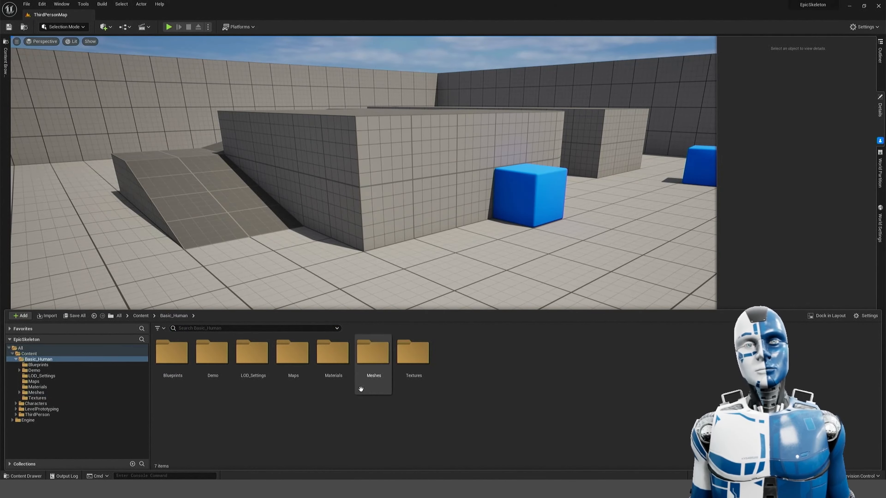
double_click(368, 371)
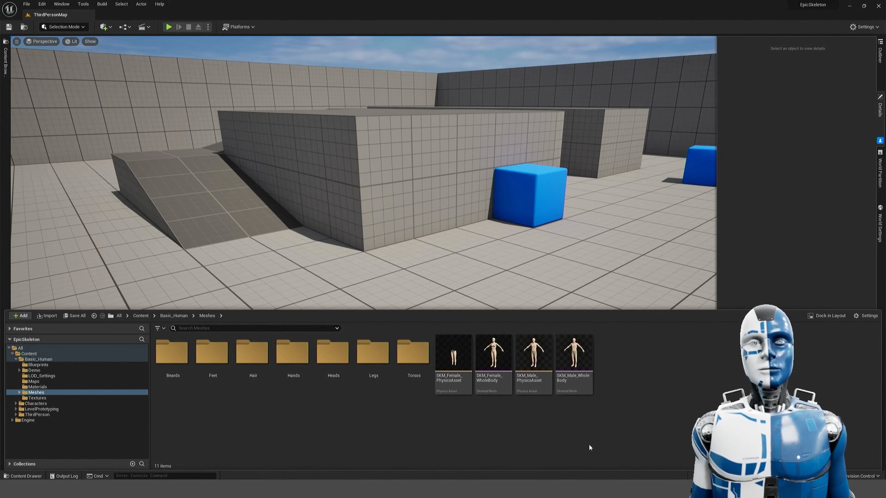
Start assigning a skeleton to SKM_Male_WholeBody and choose SK_Mannequin from Characters/Mannequins/Meshes, widening the path column to read it in full.
click(585, 368)
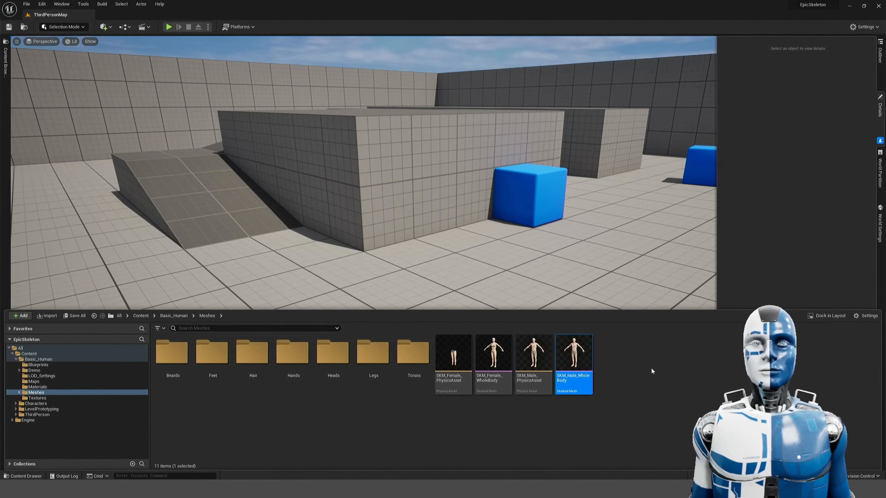
right_click(574, 352)
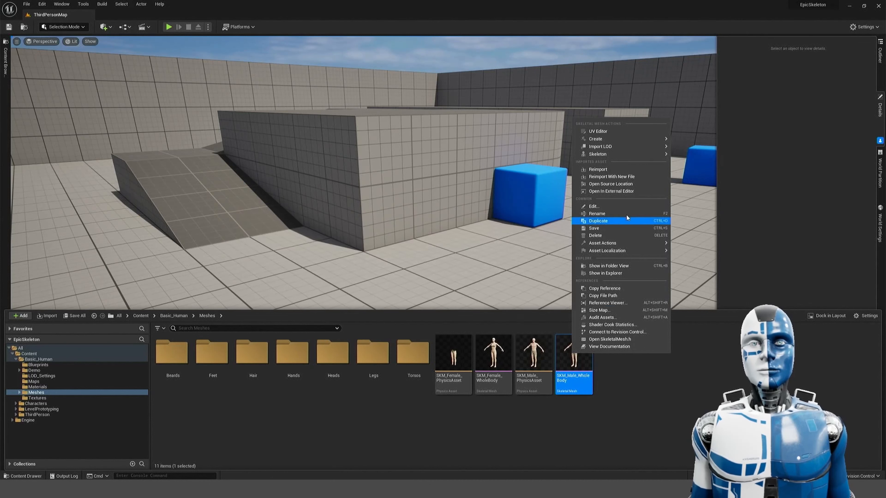
mouse_move(612, 154)
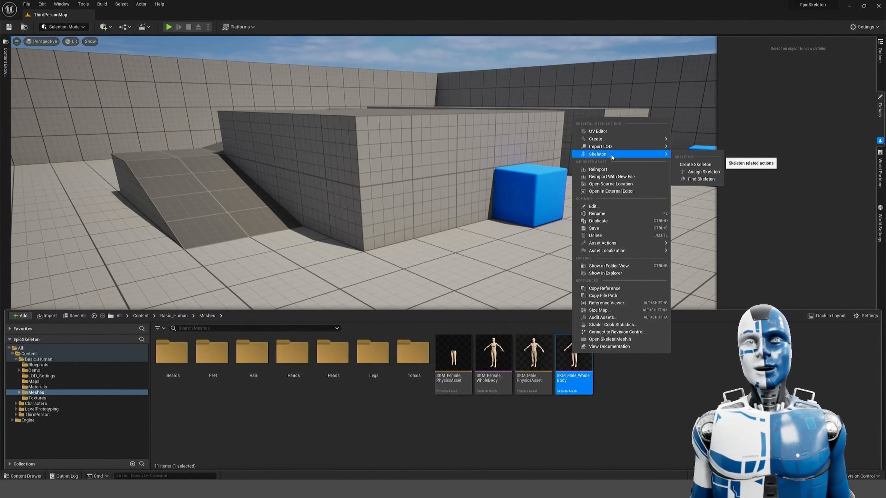
click(708, 172)
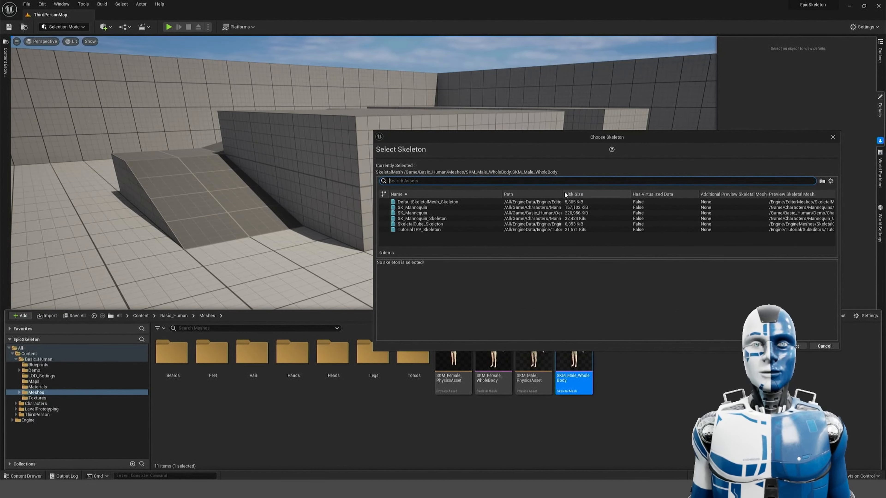
drag(566, 195, 627, 195)
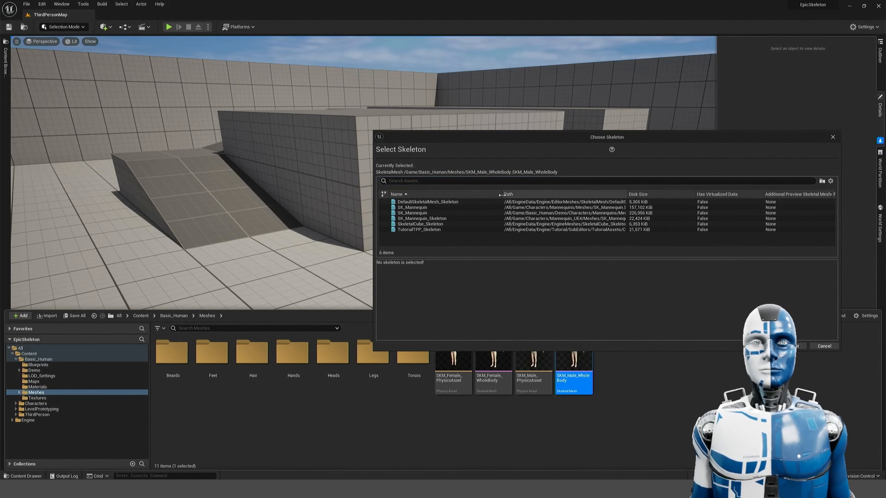
drag(502, 194, 457, 195)
click(532, 208)
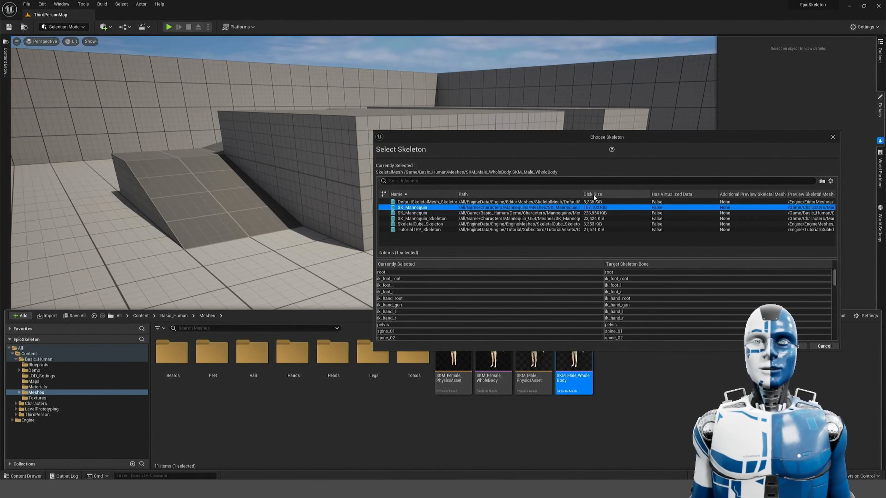
drag(581, 194, 630, 194)
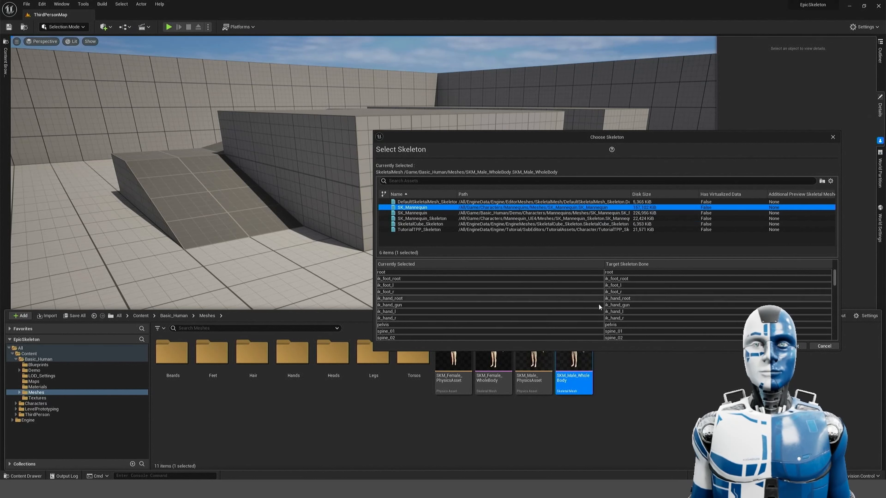
Review the bone mapping, assign SK_Mannequin to SKM_Male_WholeBody, and merge all the listed missing bones into the skeleton.
scroll(643, 311, down, 15)
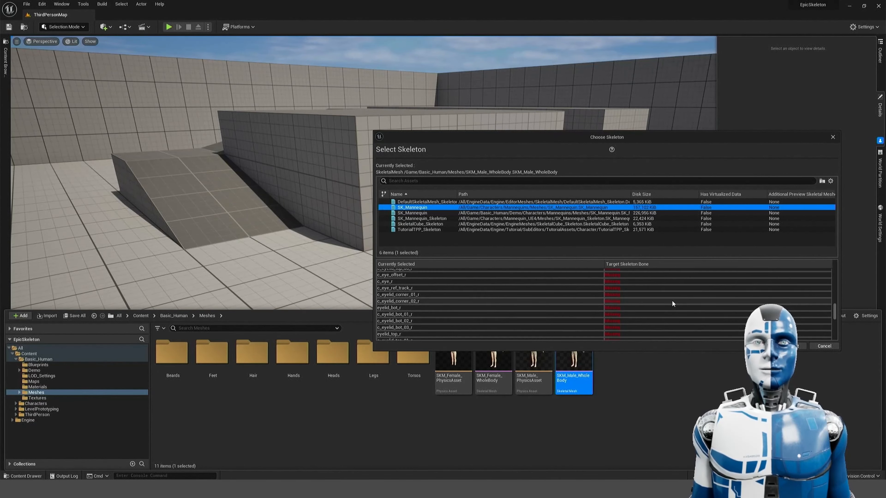
scroll(672, 299, up, 3)
scroll(558, 293, up, 2)
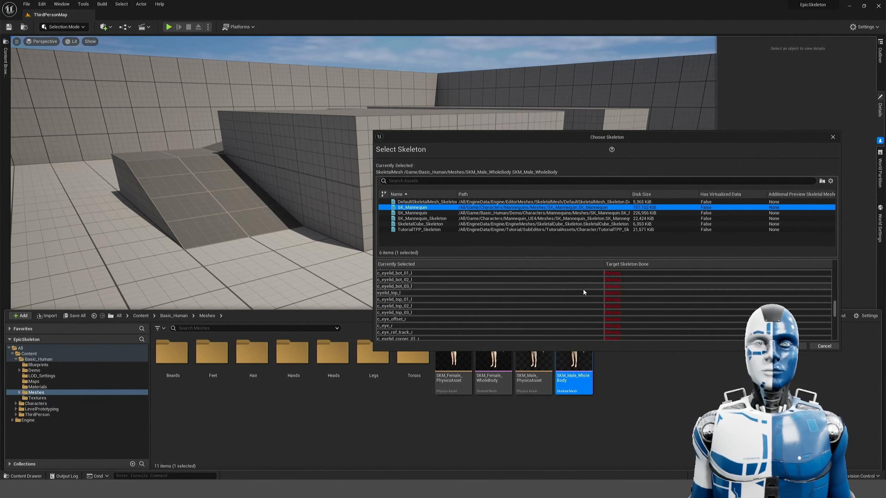
scroll(583, 289, down, 10)
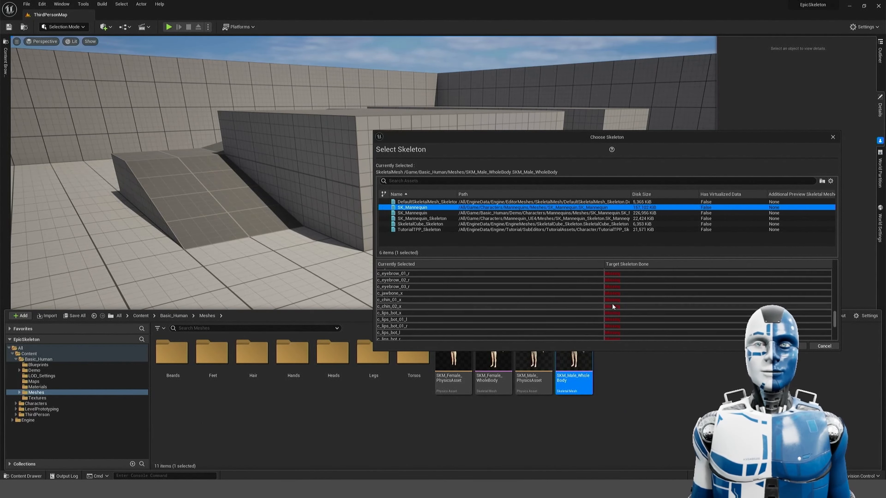
scroll(611, 306, up, 5)
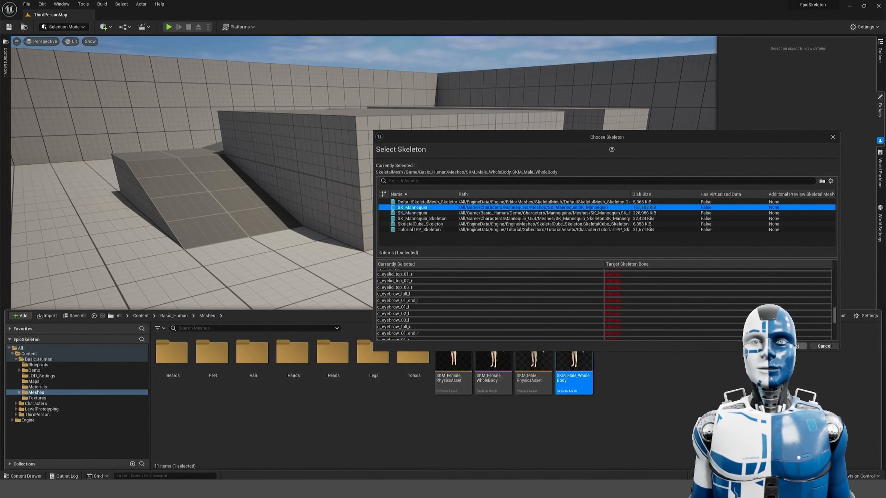
click(792, 346)
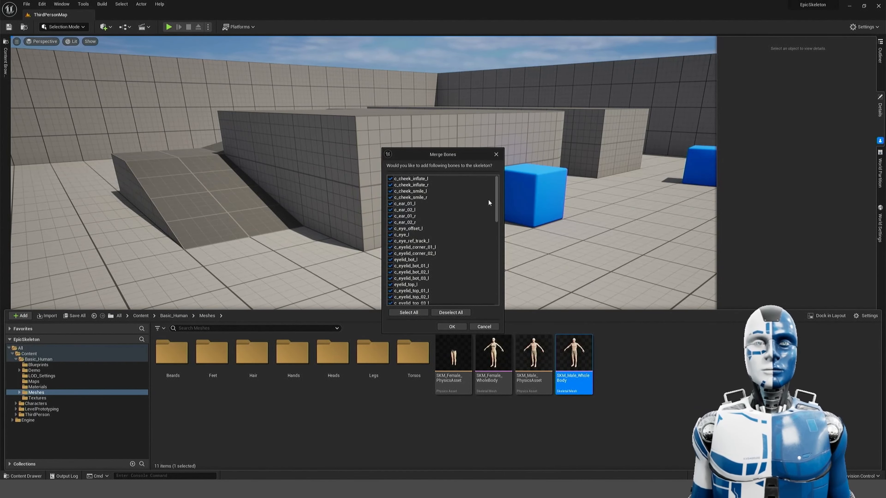
mouse_move(495, 192)
mouse_down()
mouse_move(498, 270)
mouse_move(490, 194)
mouse_up()
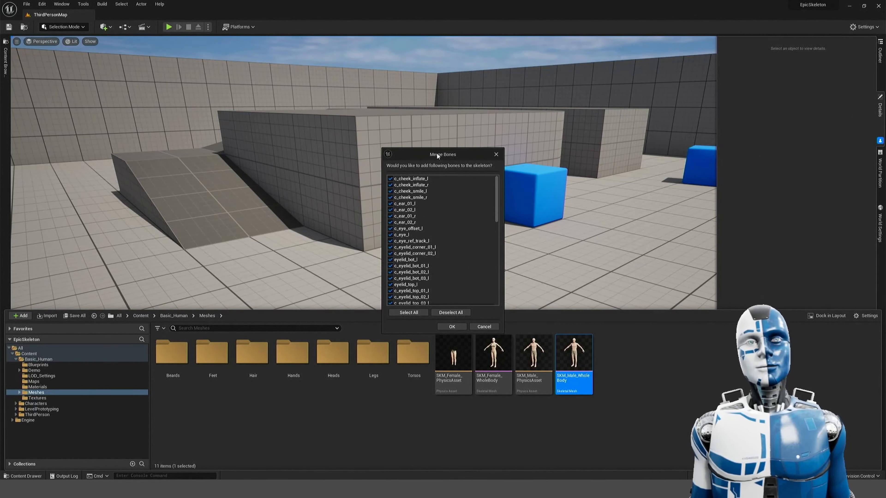
drag(437, 152, 443, 118)
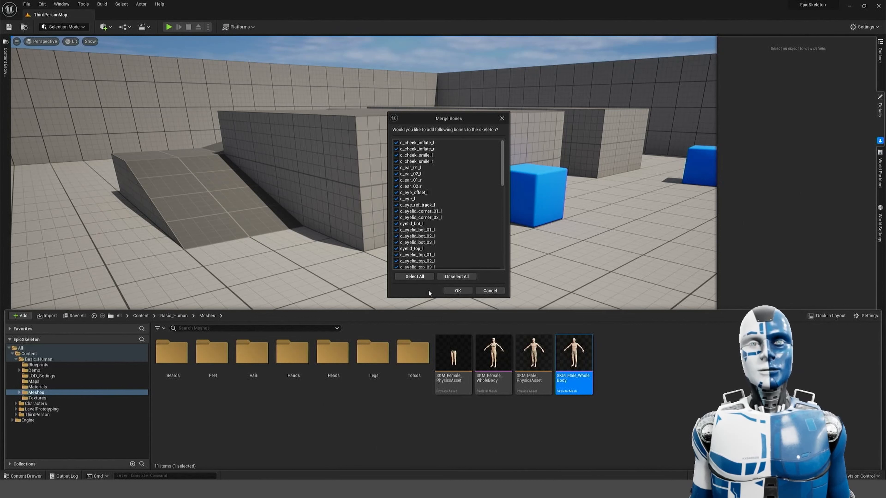
click(457, 292)
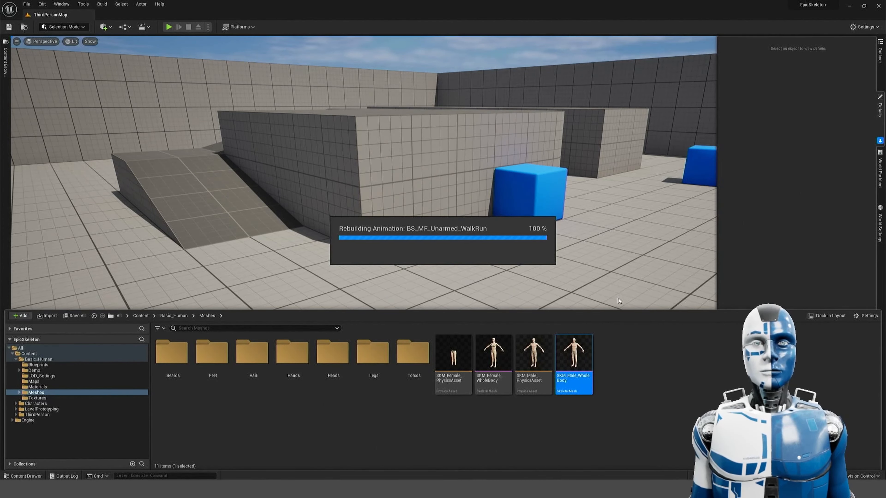
click(628, 362)
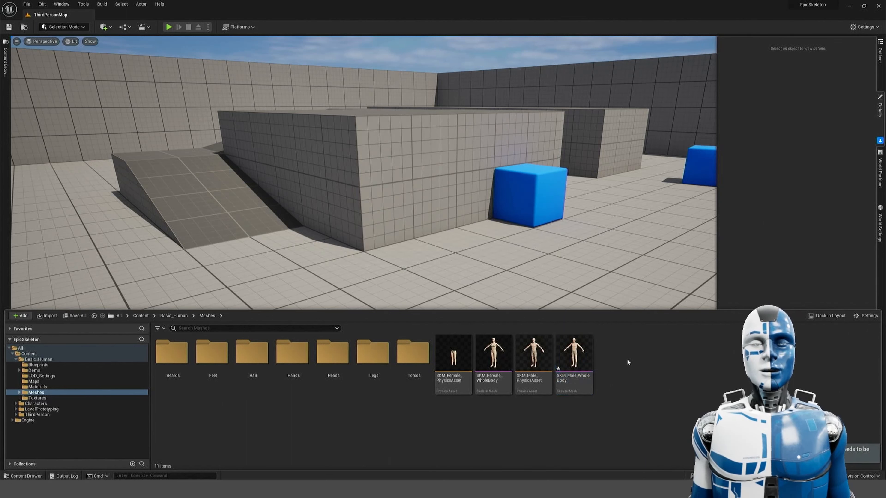
click(582, 359)
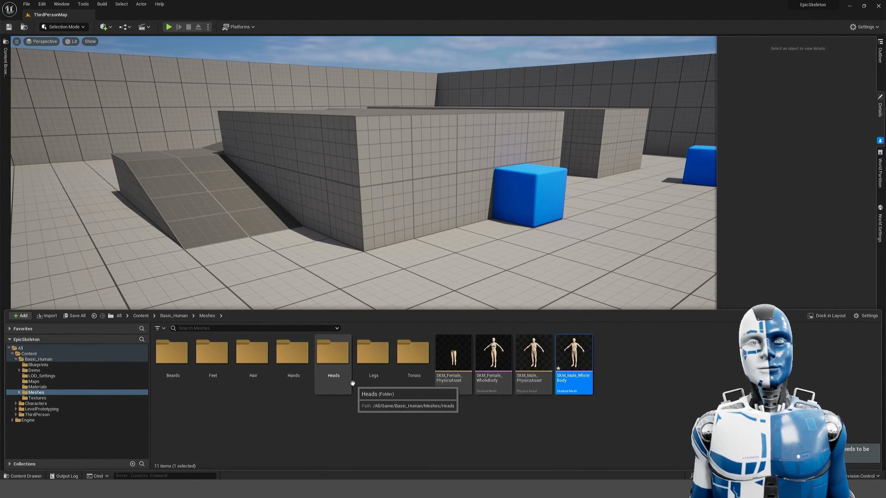
right_drag(363, 216, 342, 216)
key(s)
right_drag(422, 234, 433, 227)
key(a)
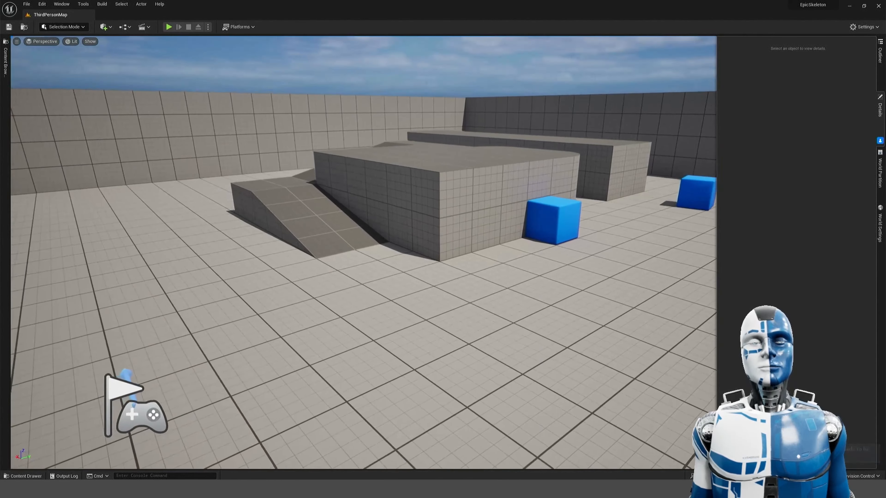
Open the BP_ThirdPersonCharacter blueprint from the ThirdPerson/Blueprints folder.
key(ctrl+space)
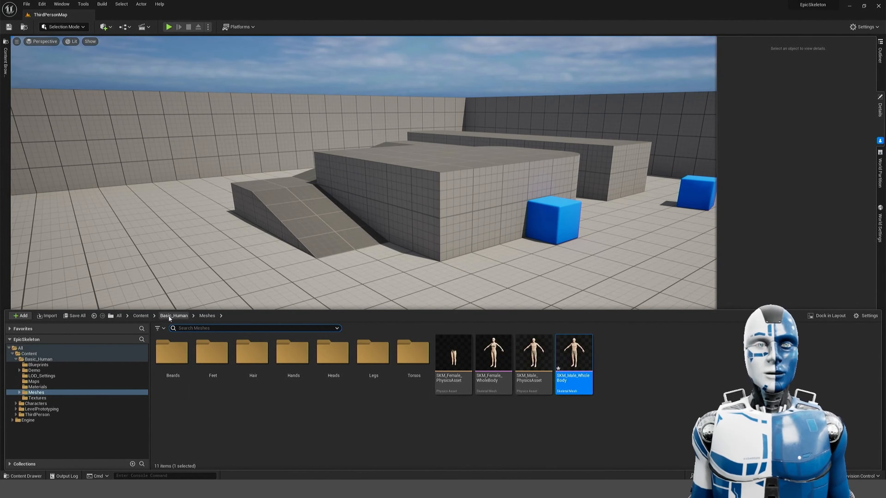
click(161, 316)
click(140, 316)
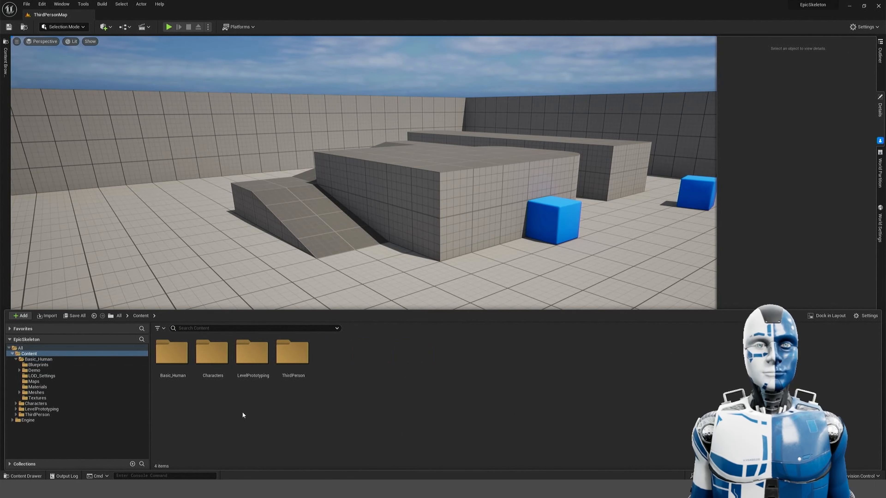
double_click(304, 366)
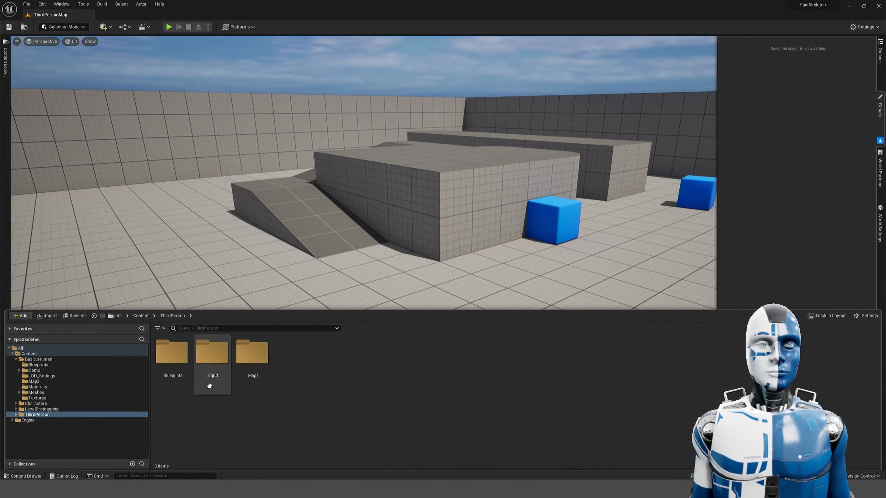
double_click(181, 360)
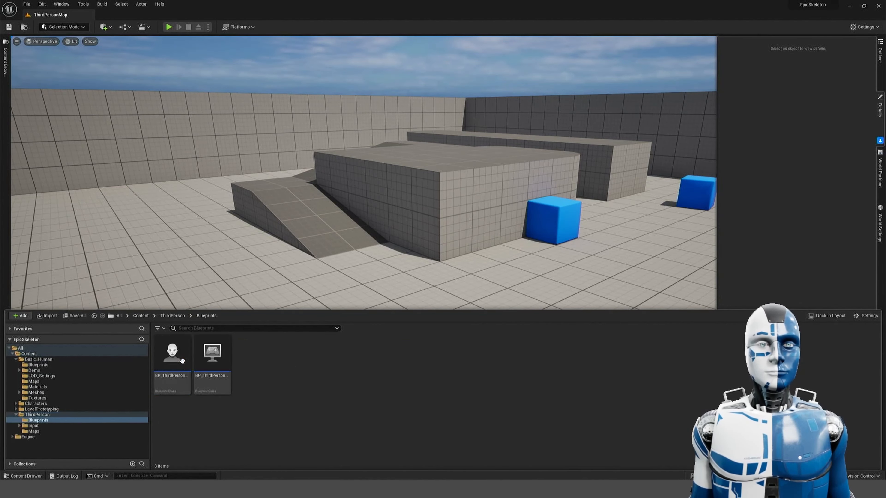
double_click(169, 353)
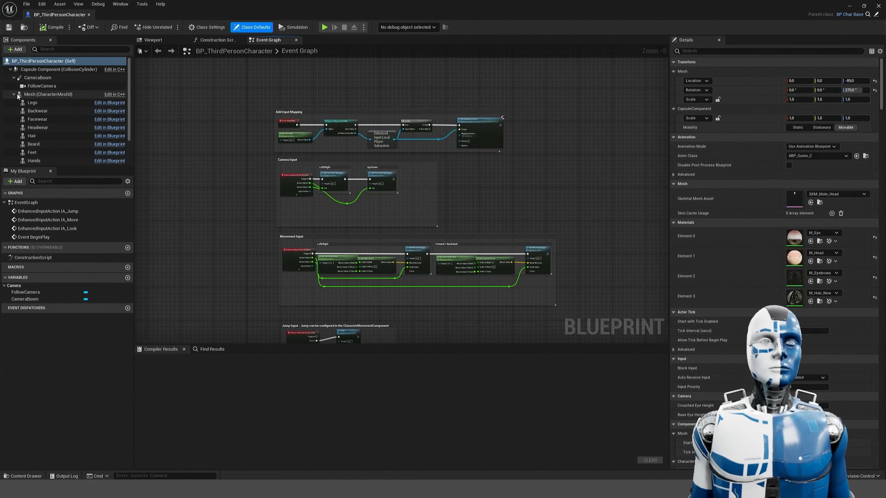
Reparent the BP_ThirdPersonCharacter blueprint to the Character class and accept the possible data loss.
click(27, 4)
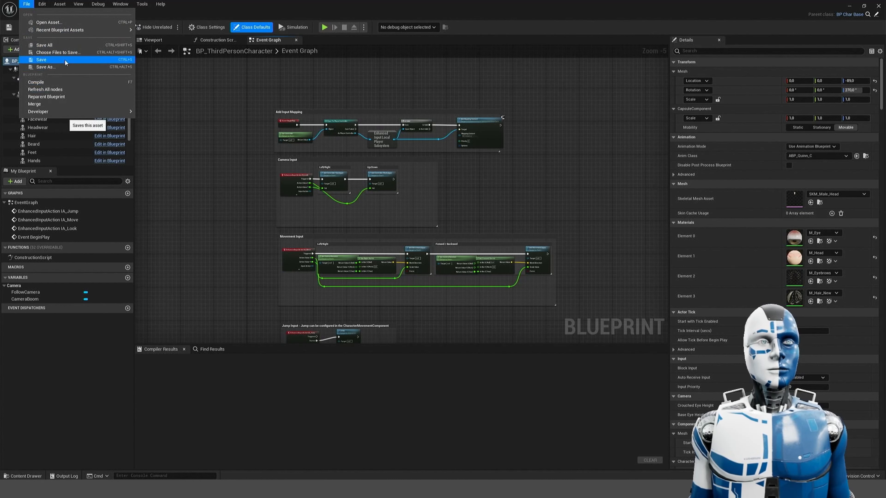
click(64, 97)
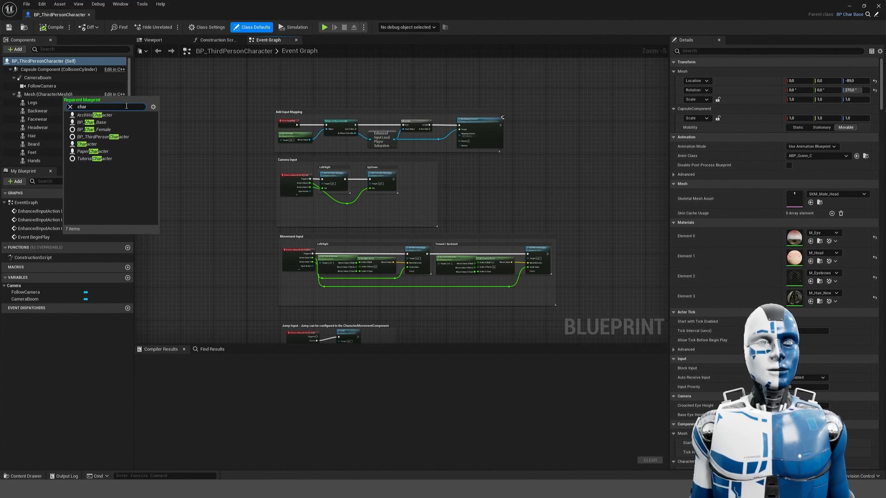
click(108, 144)
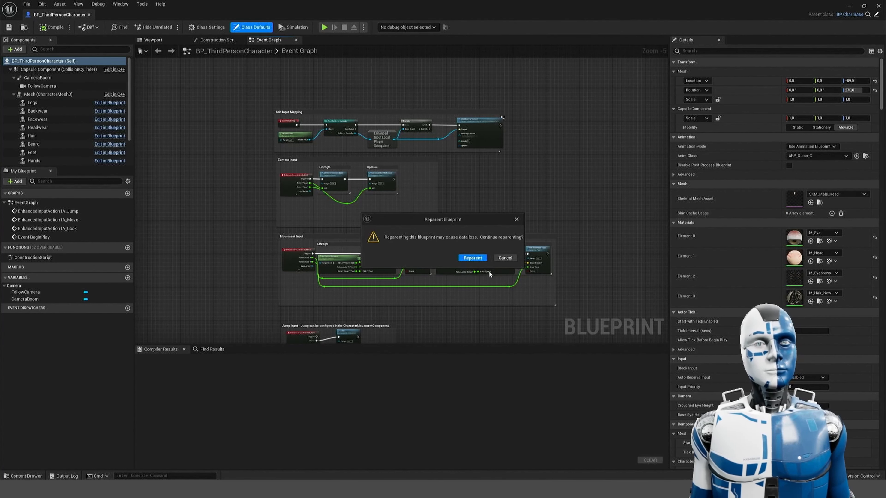
click(480, 257)
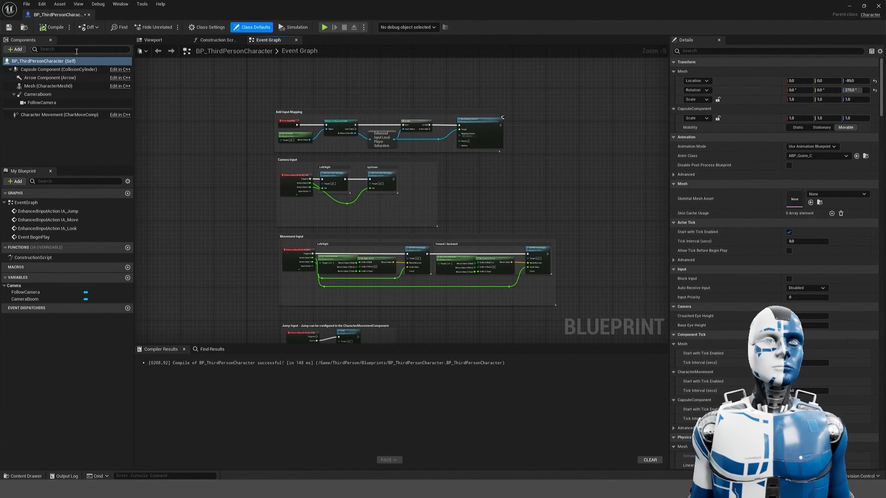
Show the blueprint's 3D preview and set the Mesh component's skeletal mesh asset to SKM_Male_WholeBody.
click(147, 42)
mouse_move(308, 145)
right_down()
mouse_move(286, 146)
mouse_move(345, 146)
mouse_move(308, 144)
right_up()
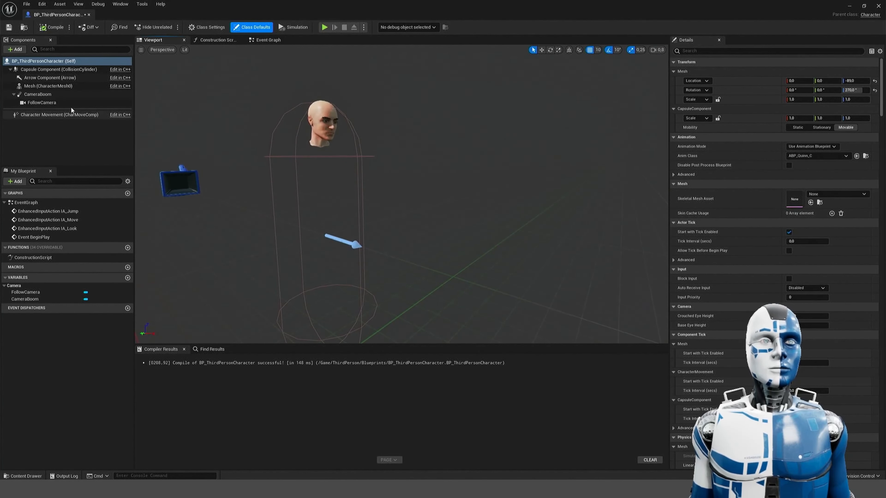
double_click(49, 85)
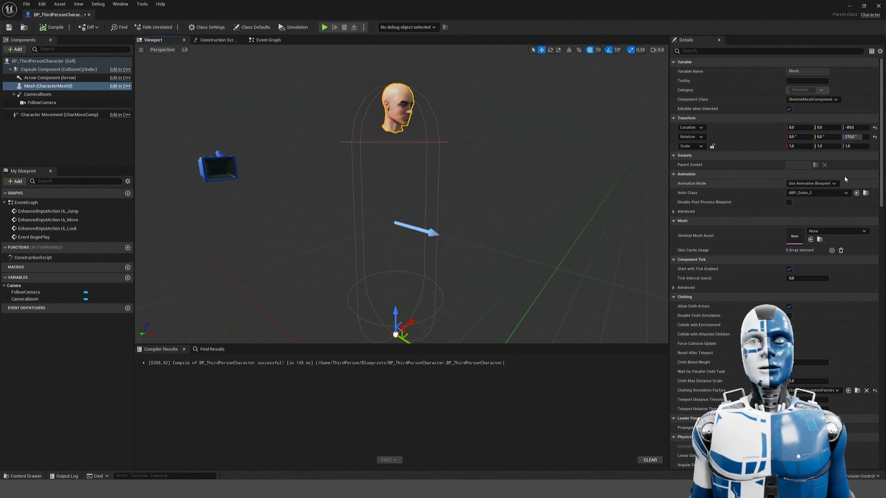
click(821, 231)
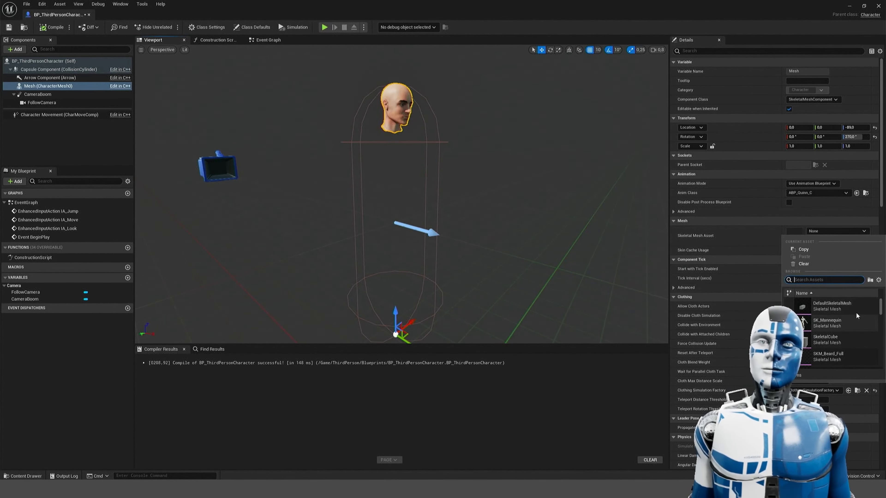
scroll(851, 322, down, 2)
scroll(865, 319, down, 3)
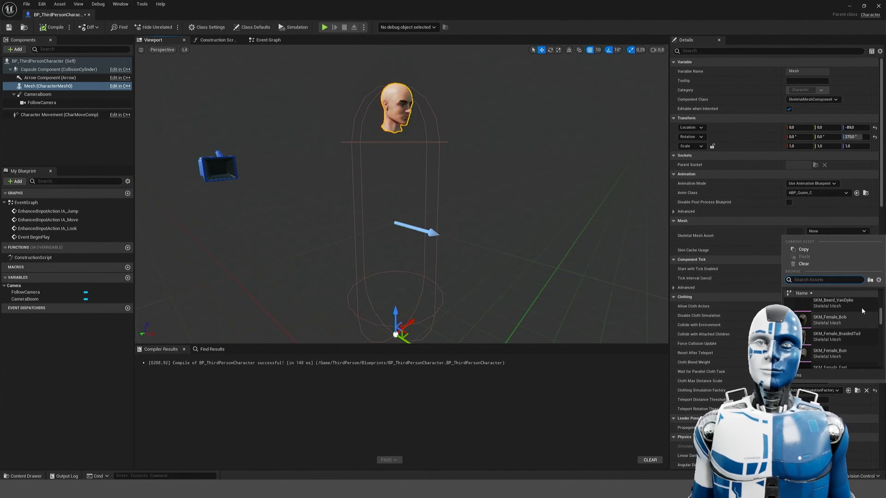
text(whole)
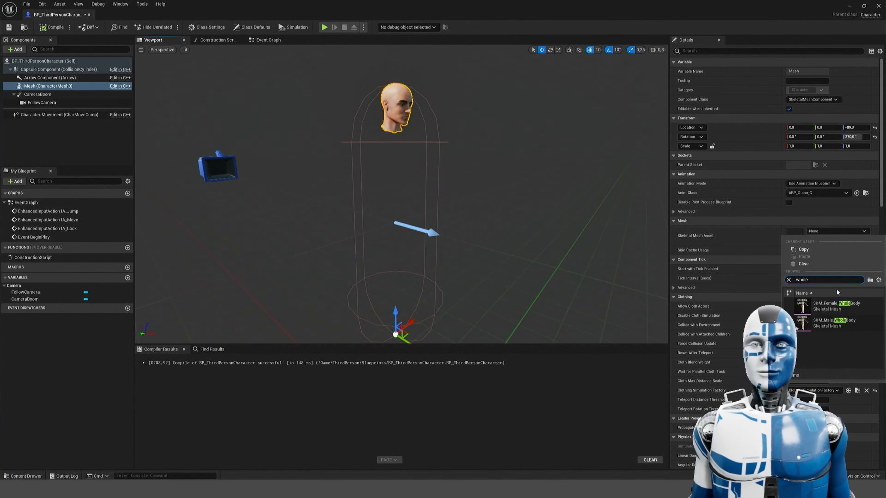
click(844, 325)
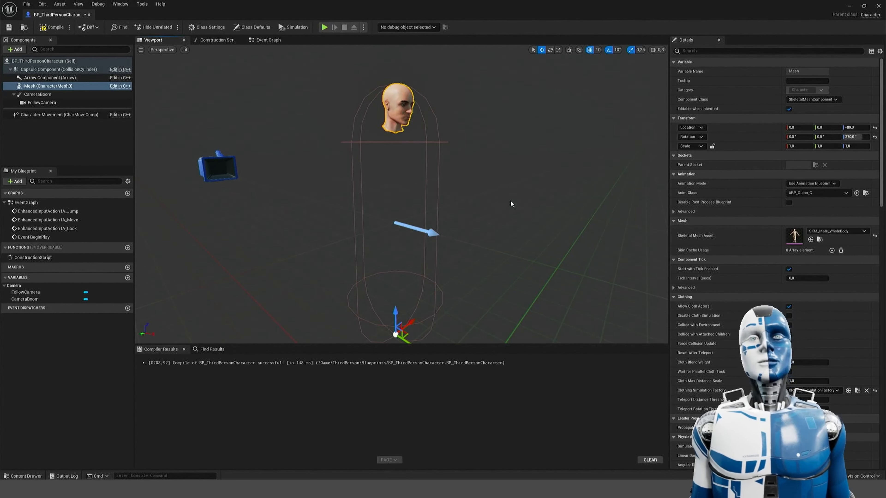
Compile the blueprint, inspect the character in the preview, save the blueprint, and close its editor.
right_drag(401, 194, 386, 183)
key(w)
scroll(389, 182, down, 2)
key(s)
click(52, 27)
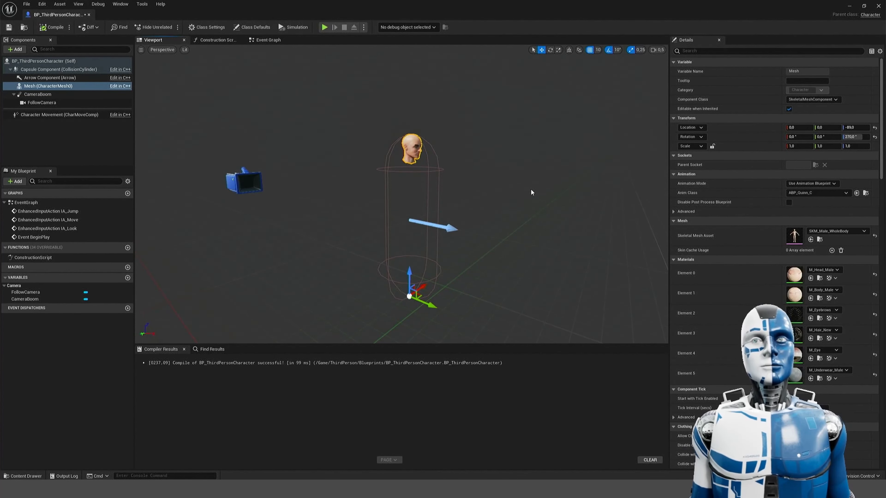
key(w)
right_drag(531, 193, 522, 192)
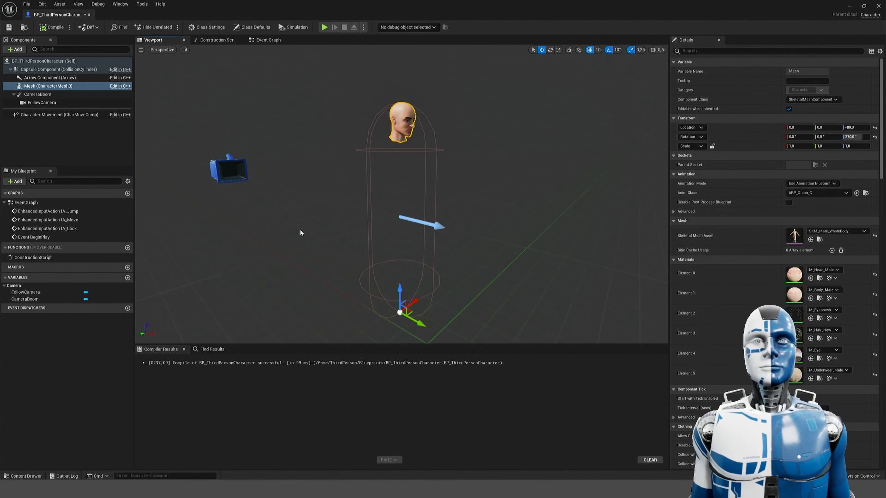
click(46, 79)
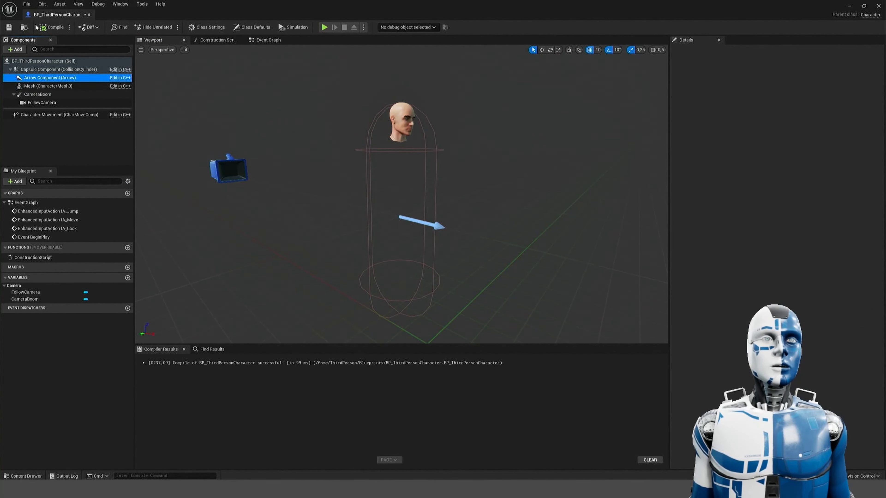
click(10, 28)
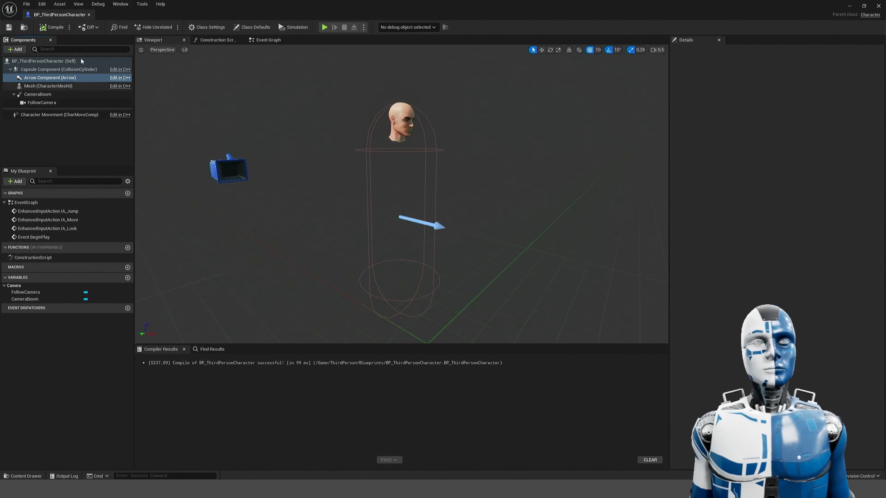
click(89, 14)
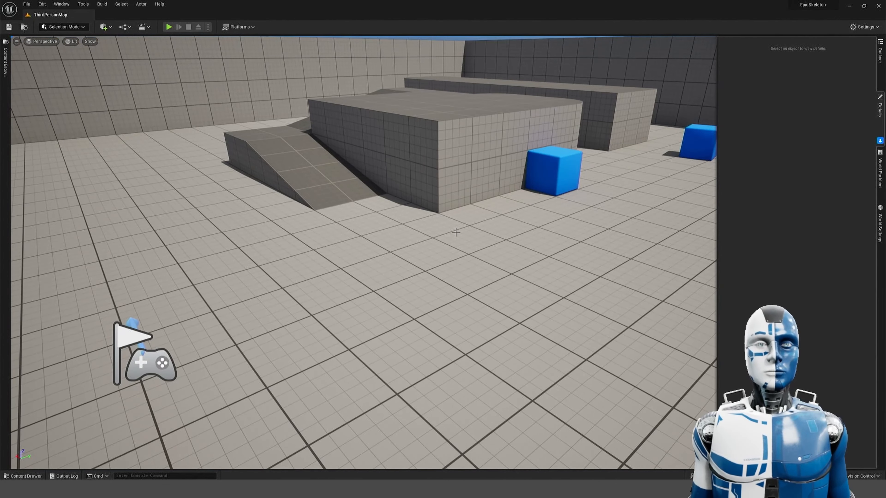
Play-test the level by running the male whole-body character around and viewing it from several sides.
key(alt+p)
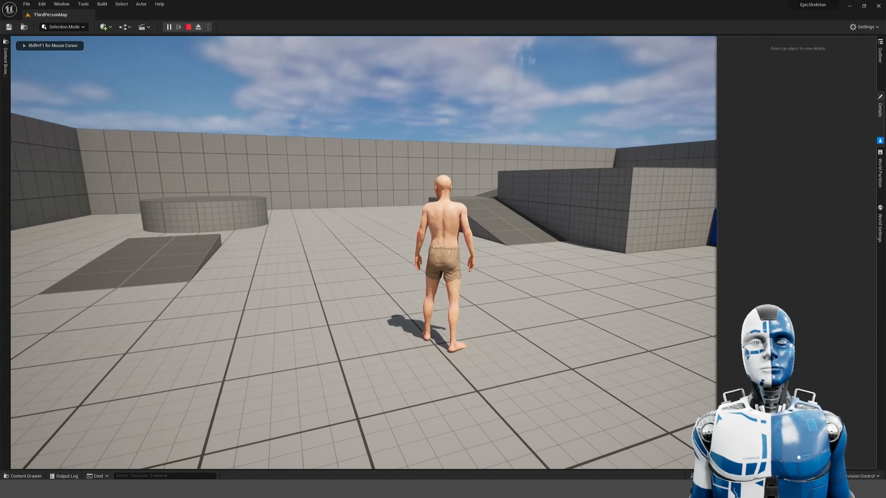
key(w)
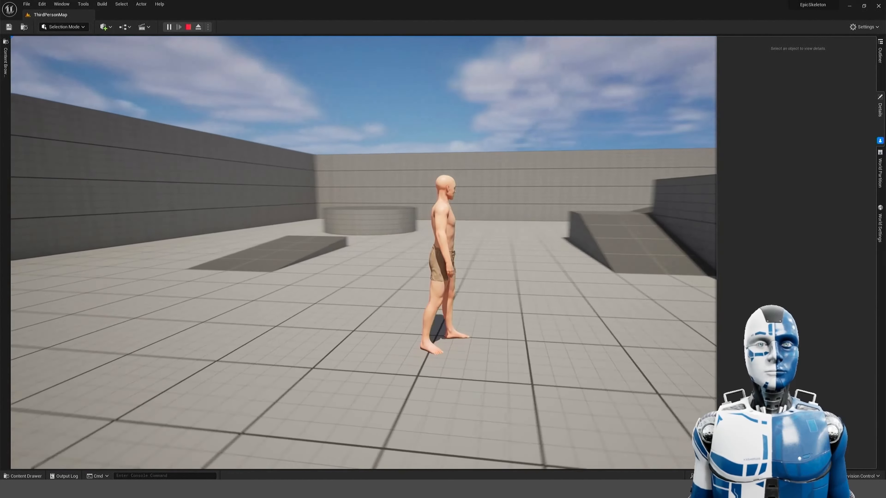
key(w)
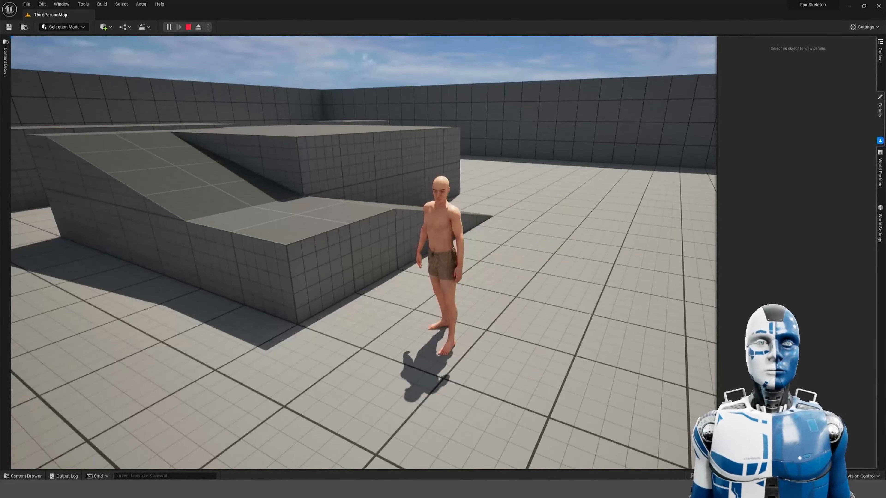
key(w)
key(w)
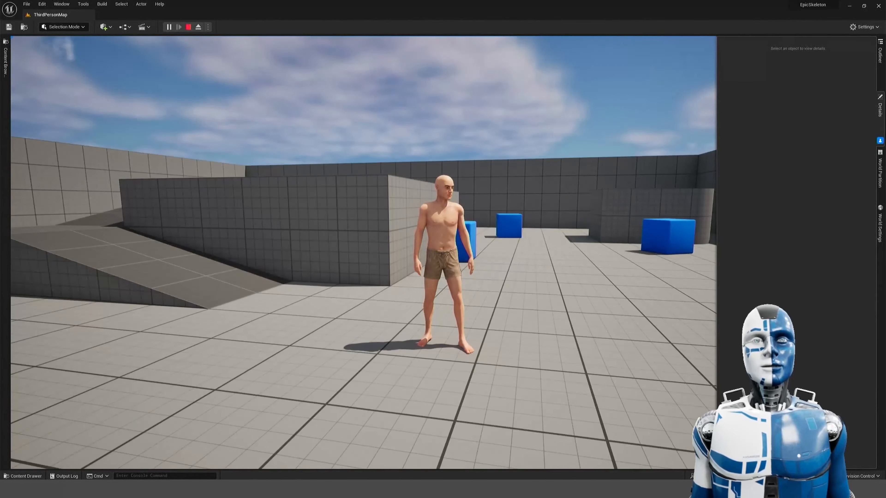
key(w)
key(w)
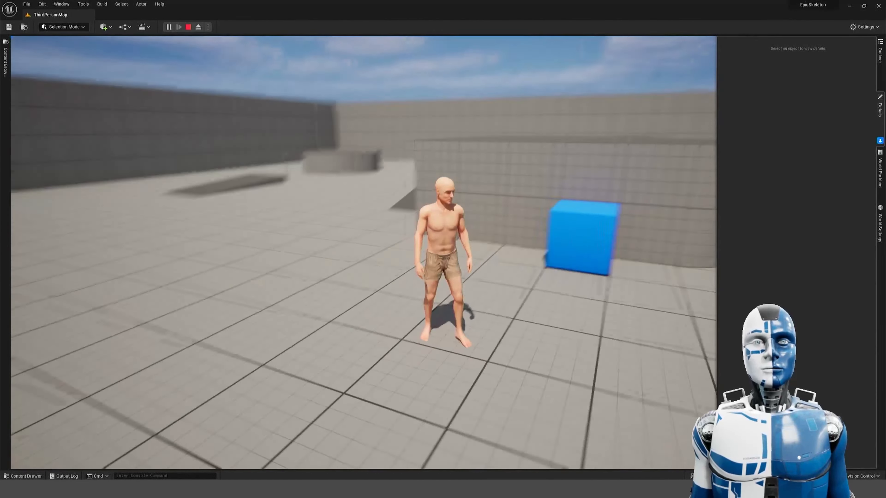